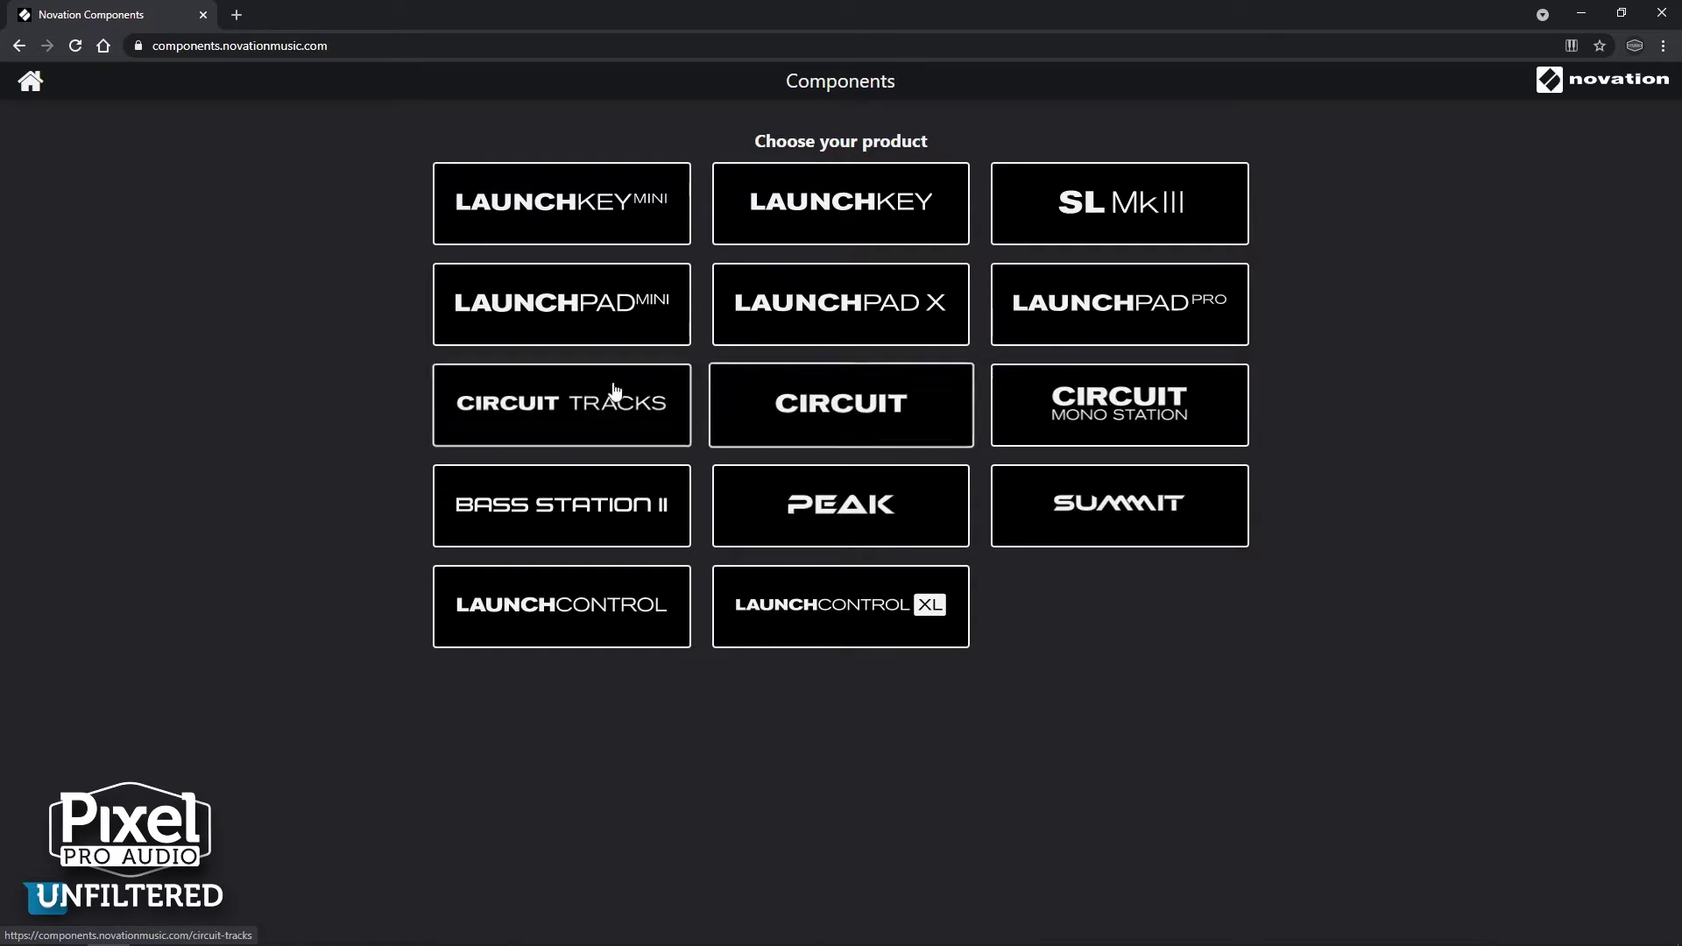
# Open the Circuit Tracks packs page and open Tay's Pack from My Packs.
pyautogui.click(580, 418)
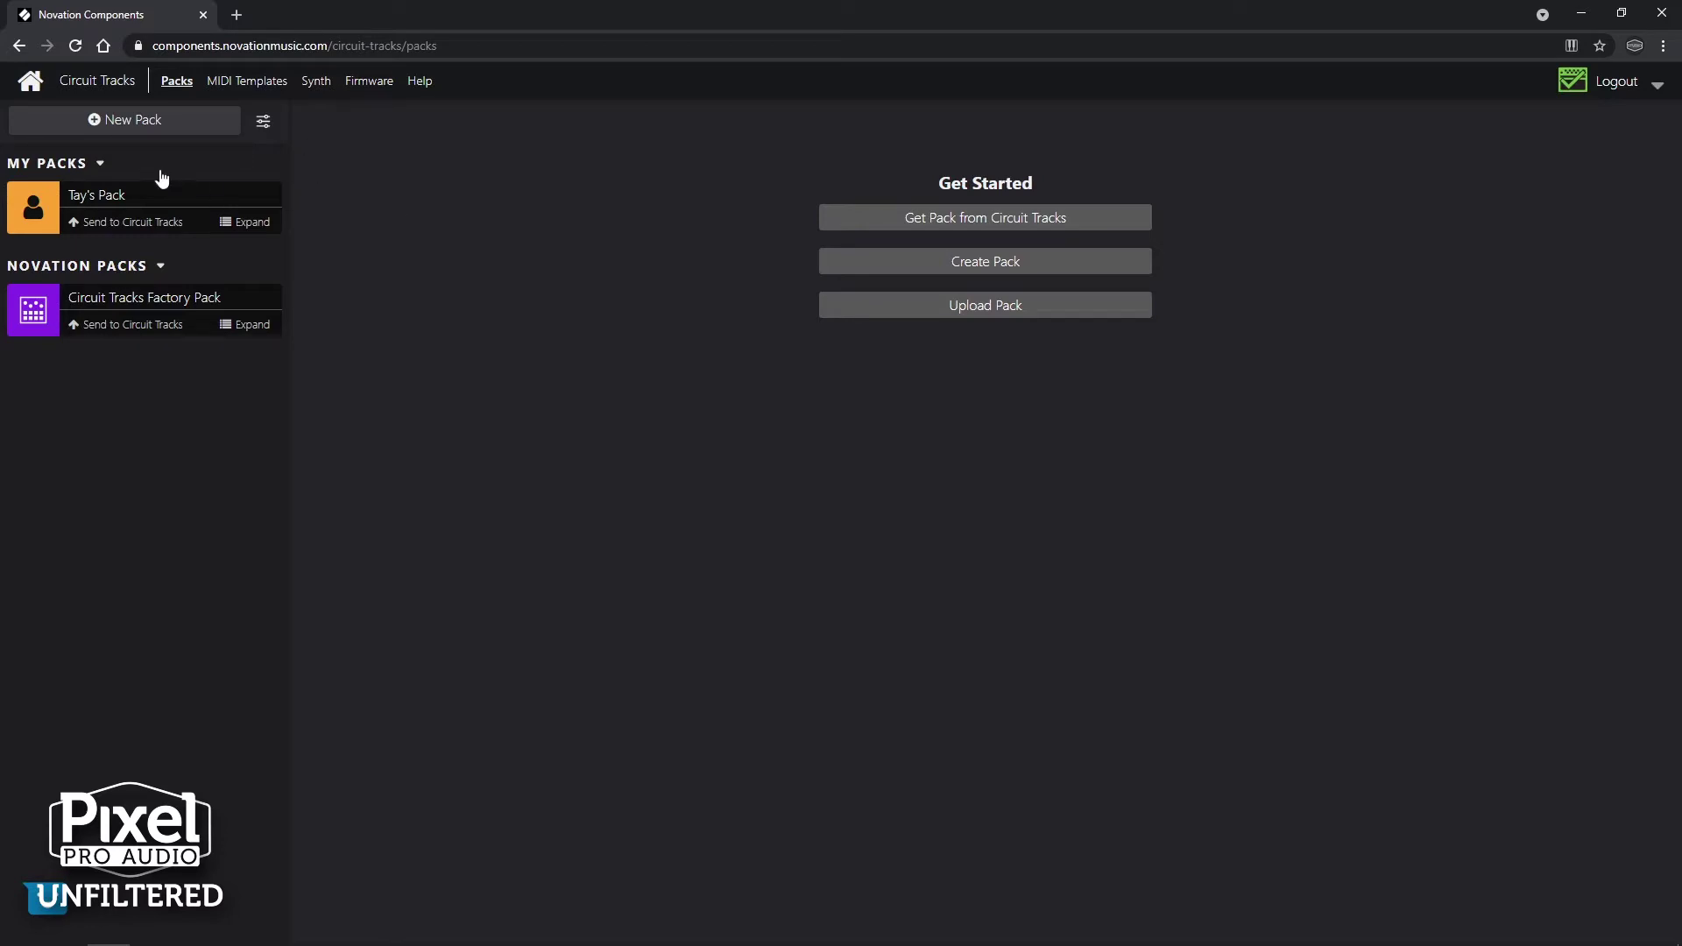
pyautogui.click(230, 197)
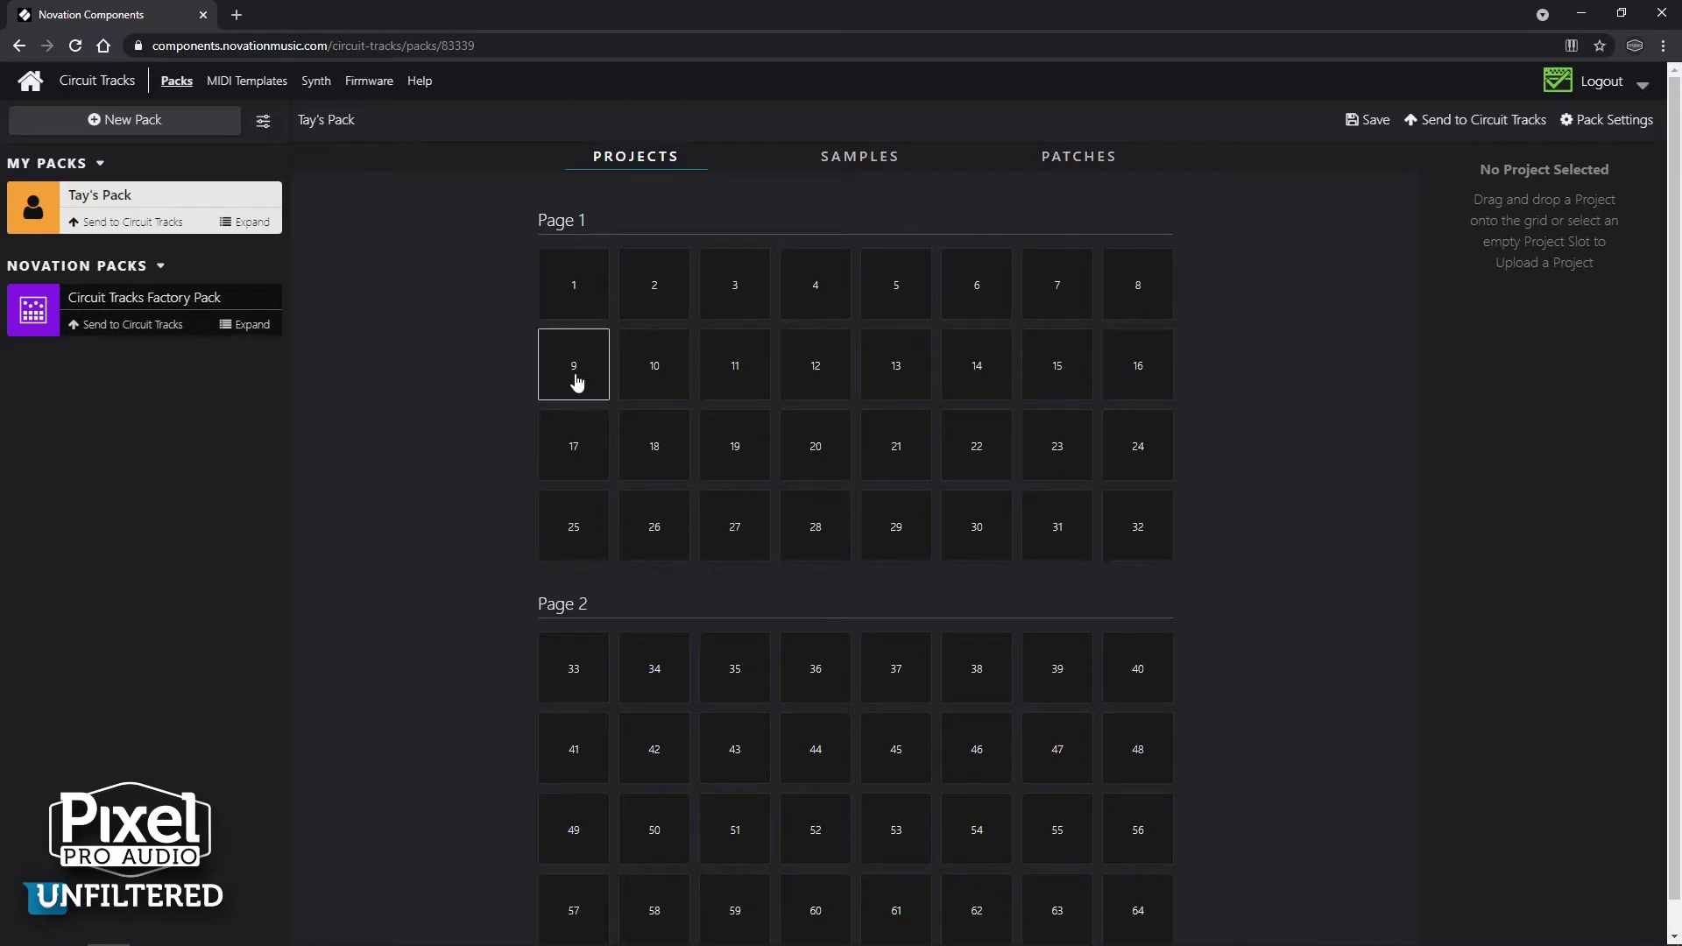
# Show Tay's Pack's samples tab with its kick, tom, snare and Chimes samples.
pyautogui.scroll(-1, 579, 394)
pyautogui.scroll(1, 520, 382)
pyautogui.click(857, 169)
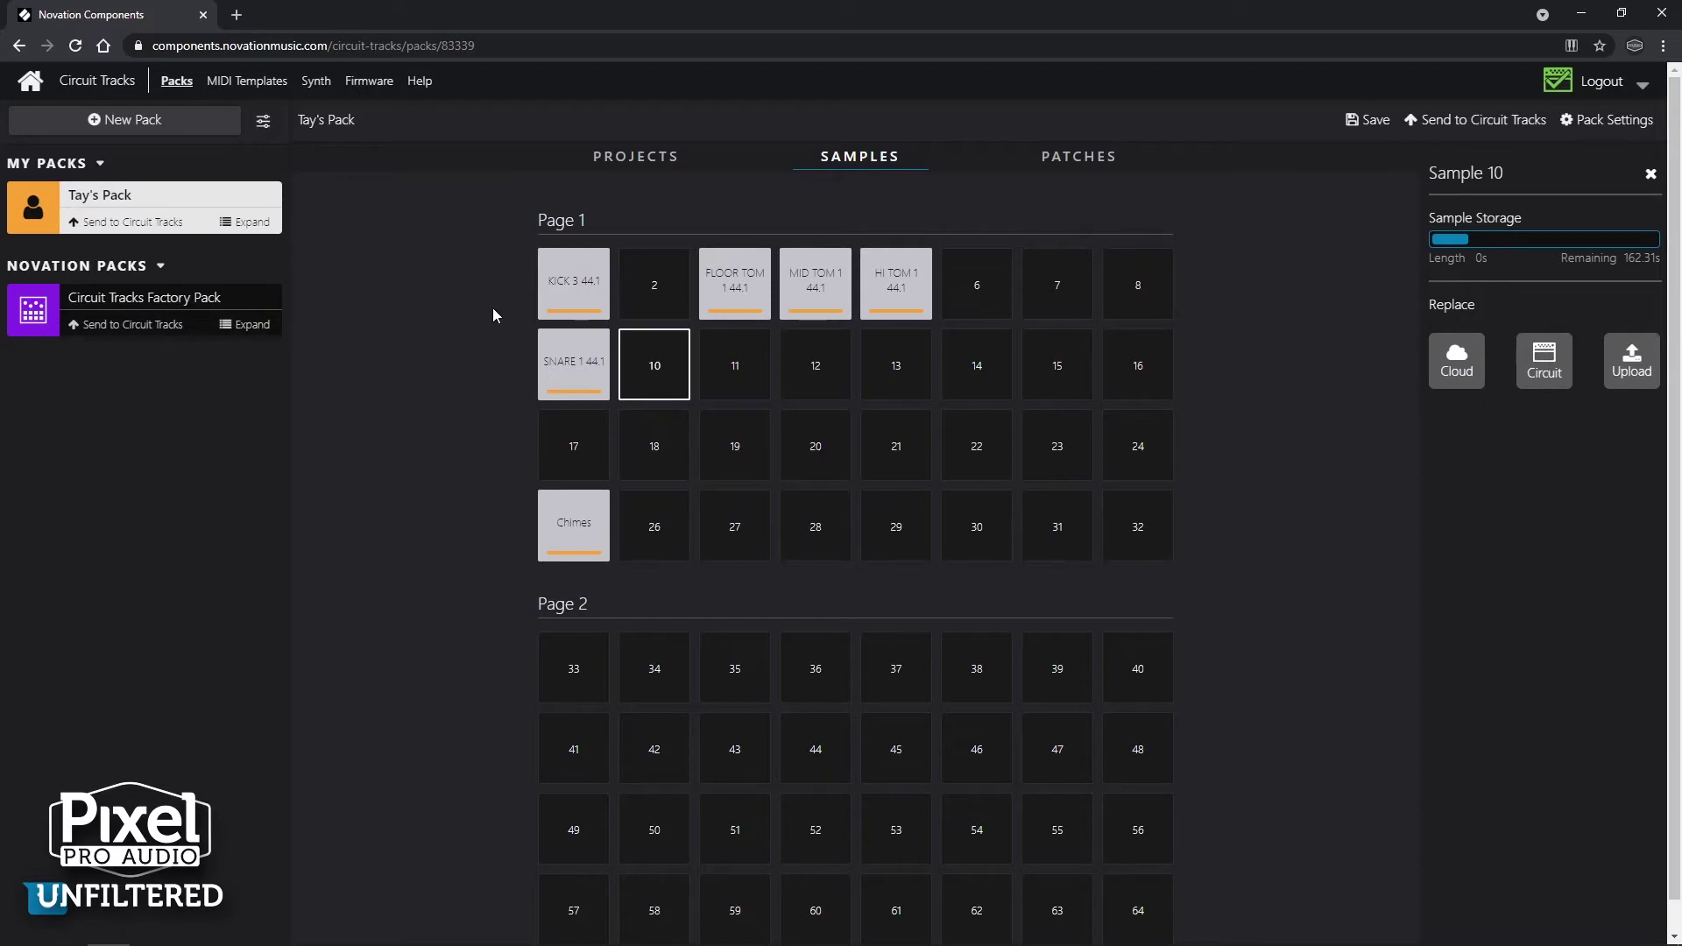
pyautogui.click(578, 285)
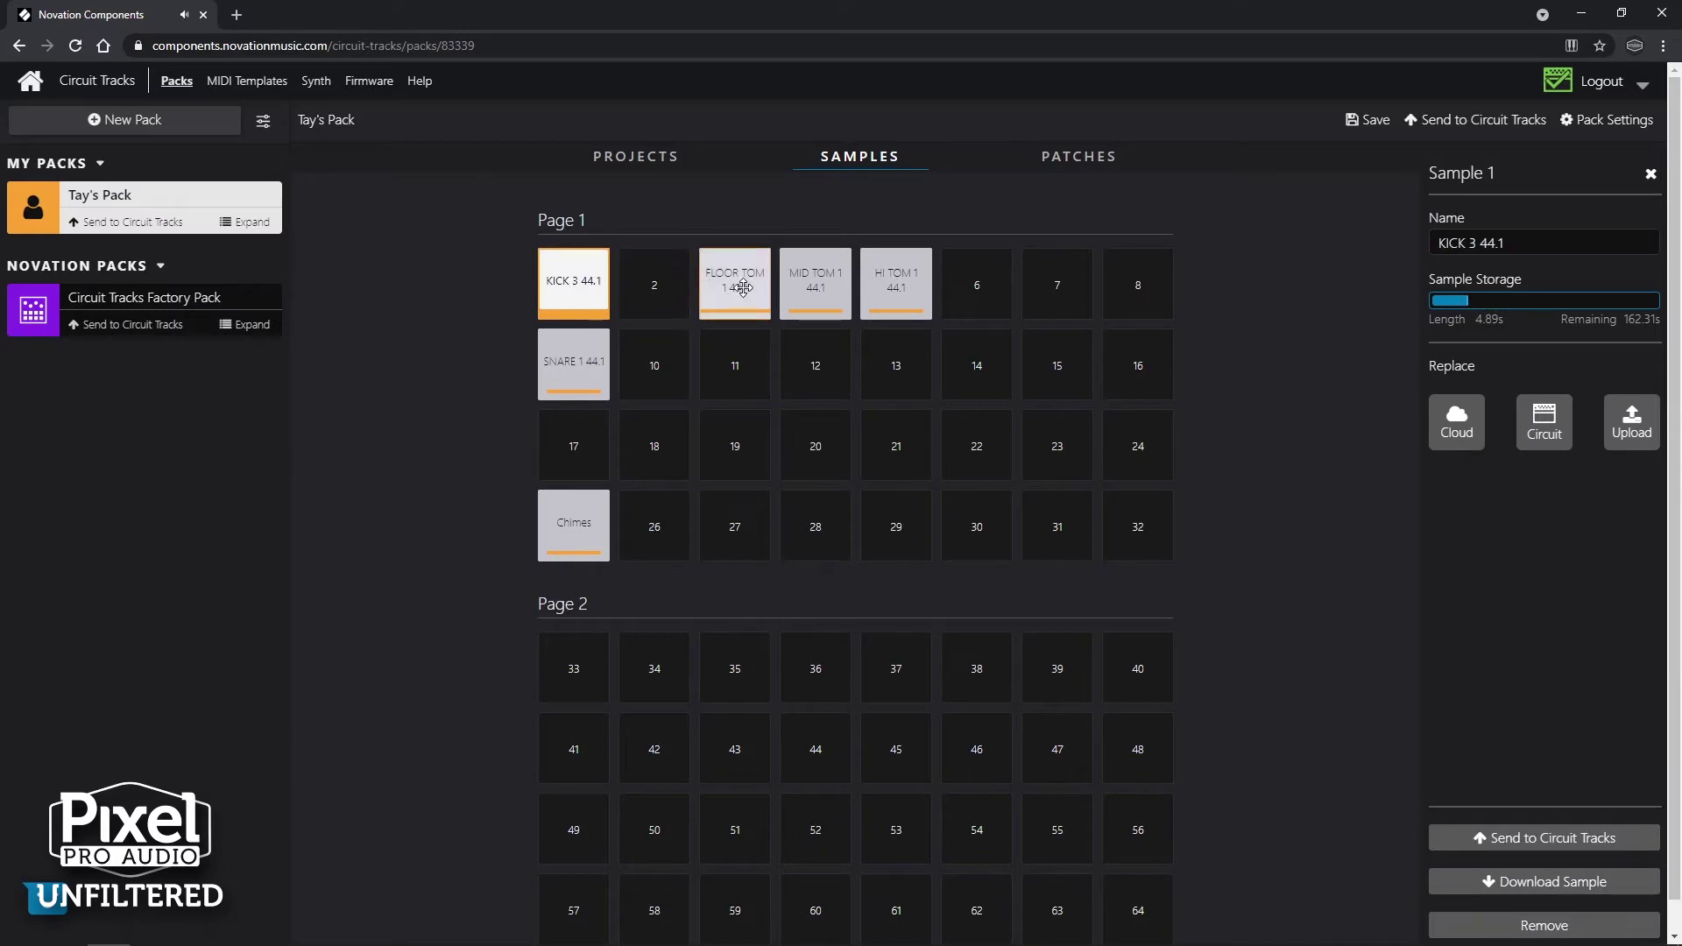
pyautogui.click(736, 291)
pyautogui.click(906, 287)
pyautogui.click(815, 282)
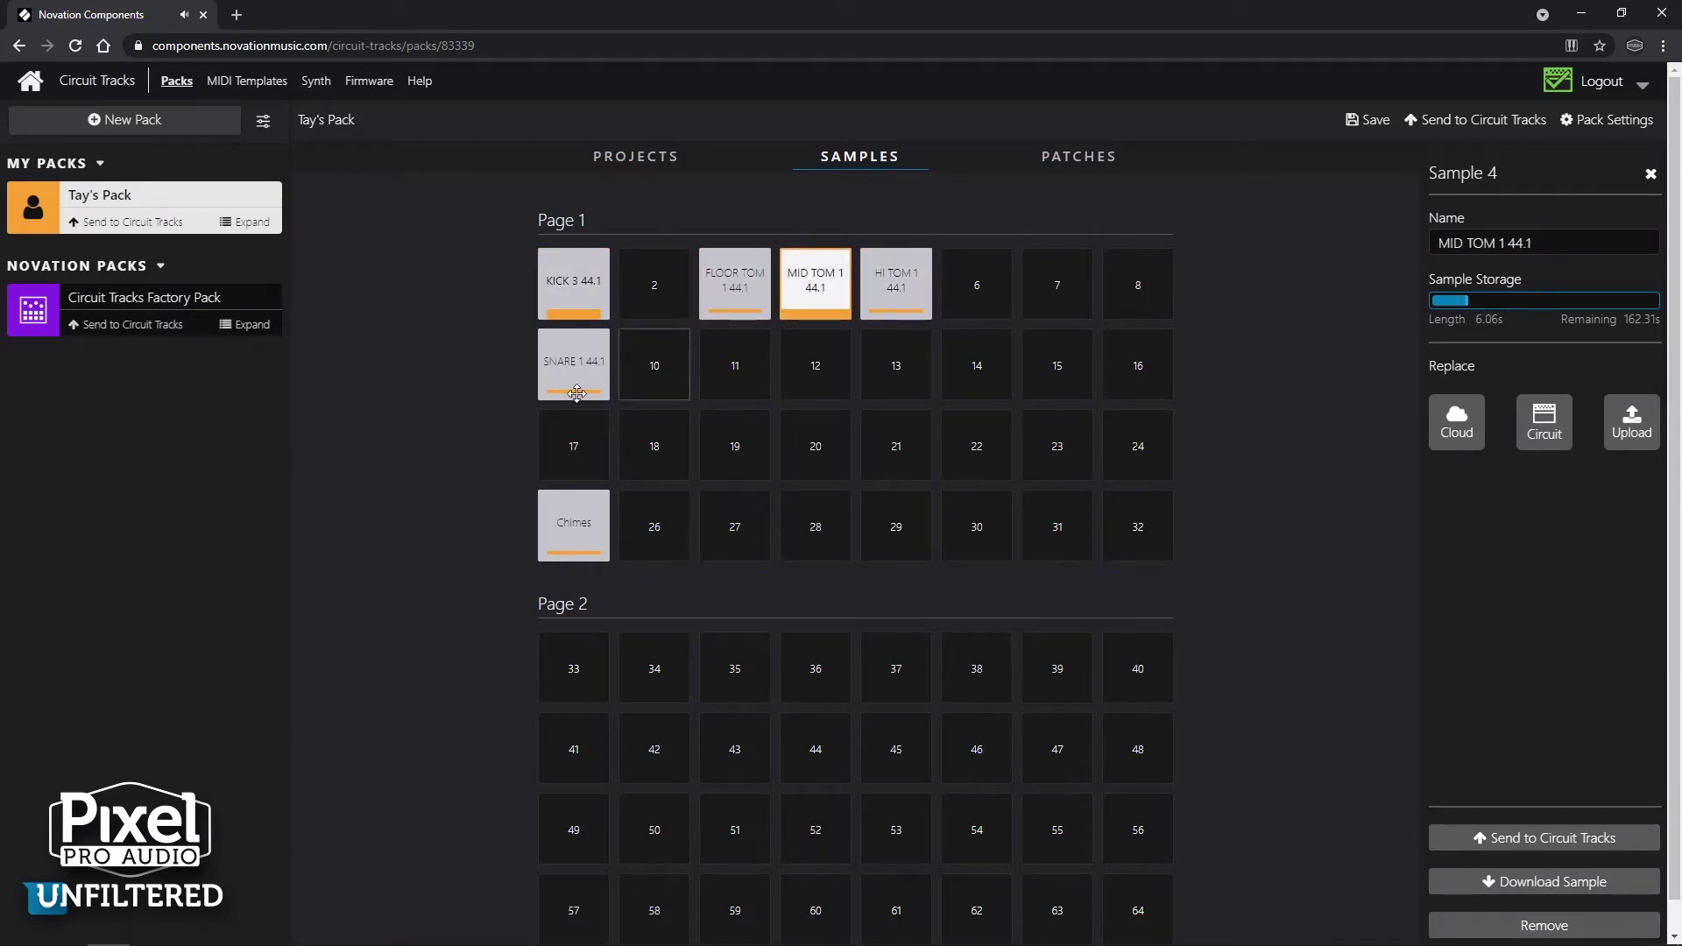
pyautogui.click(574, 367)
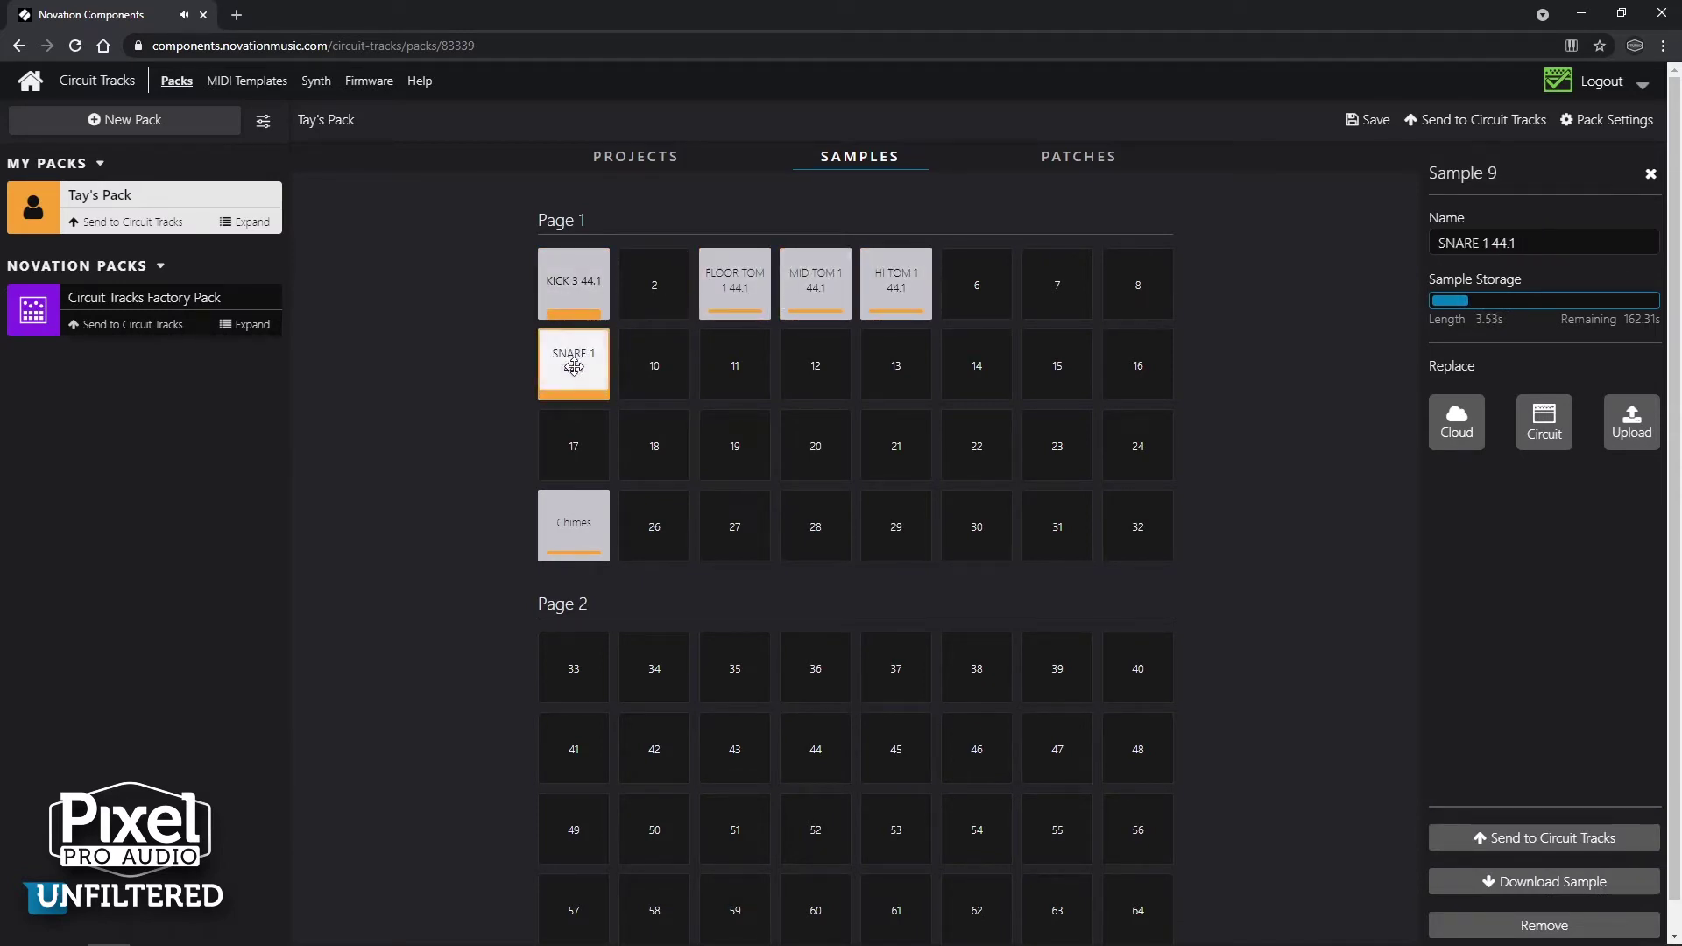
pyautogui.click(659, 371)
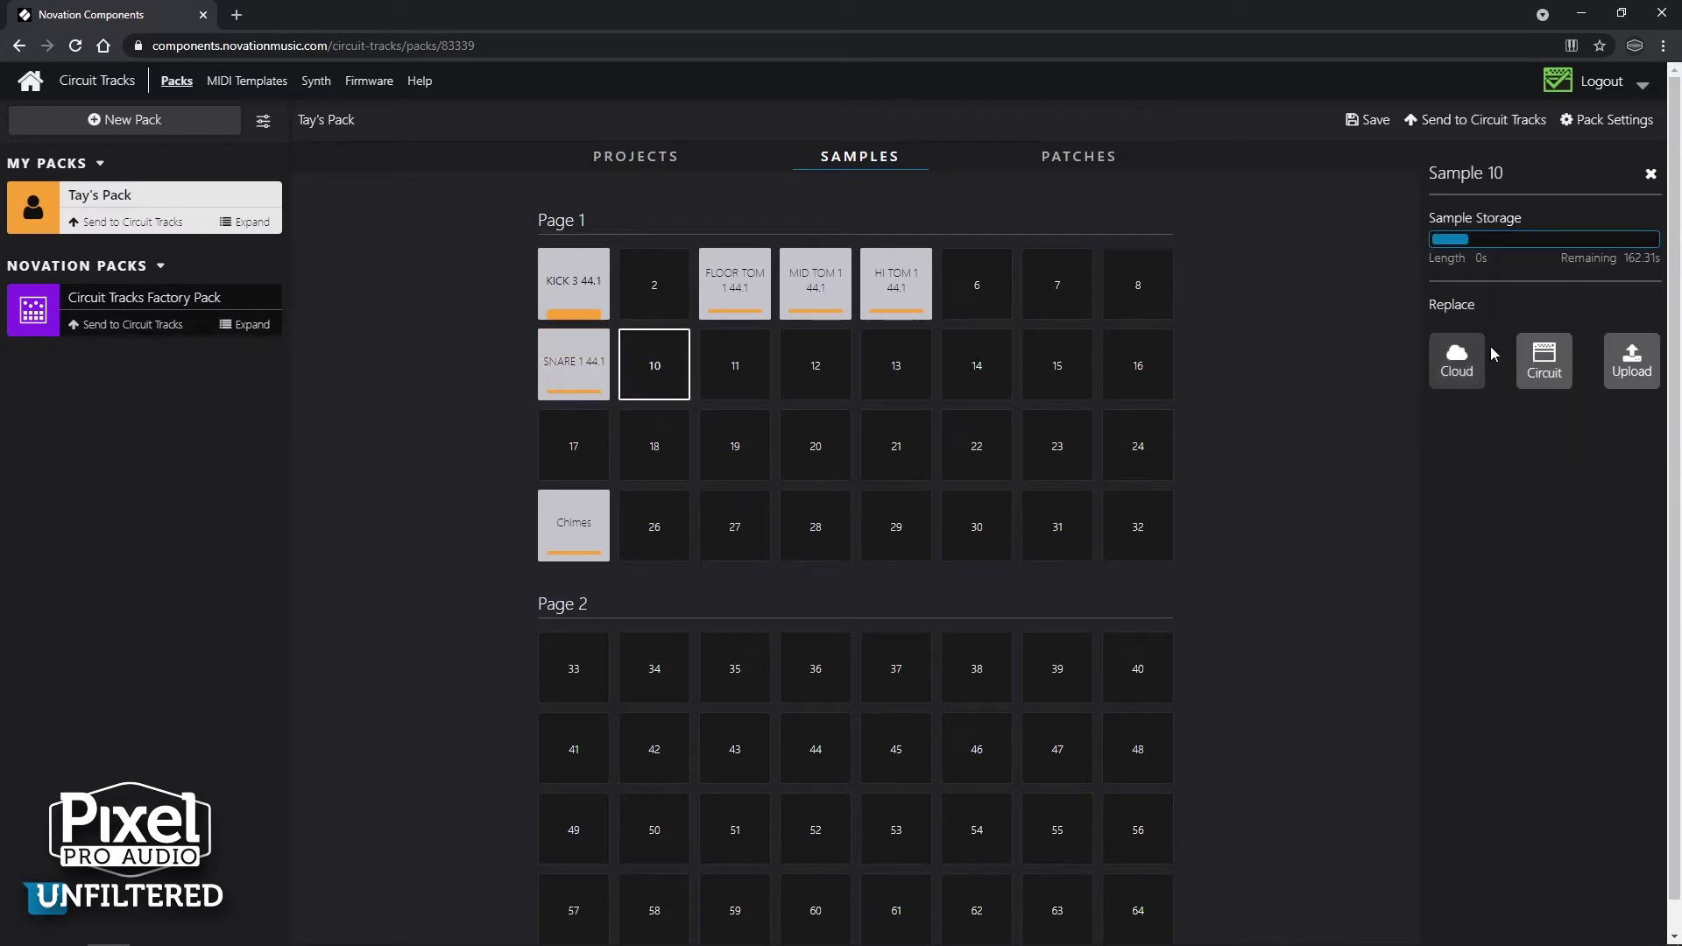
pyautogui.click(1633, 375)
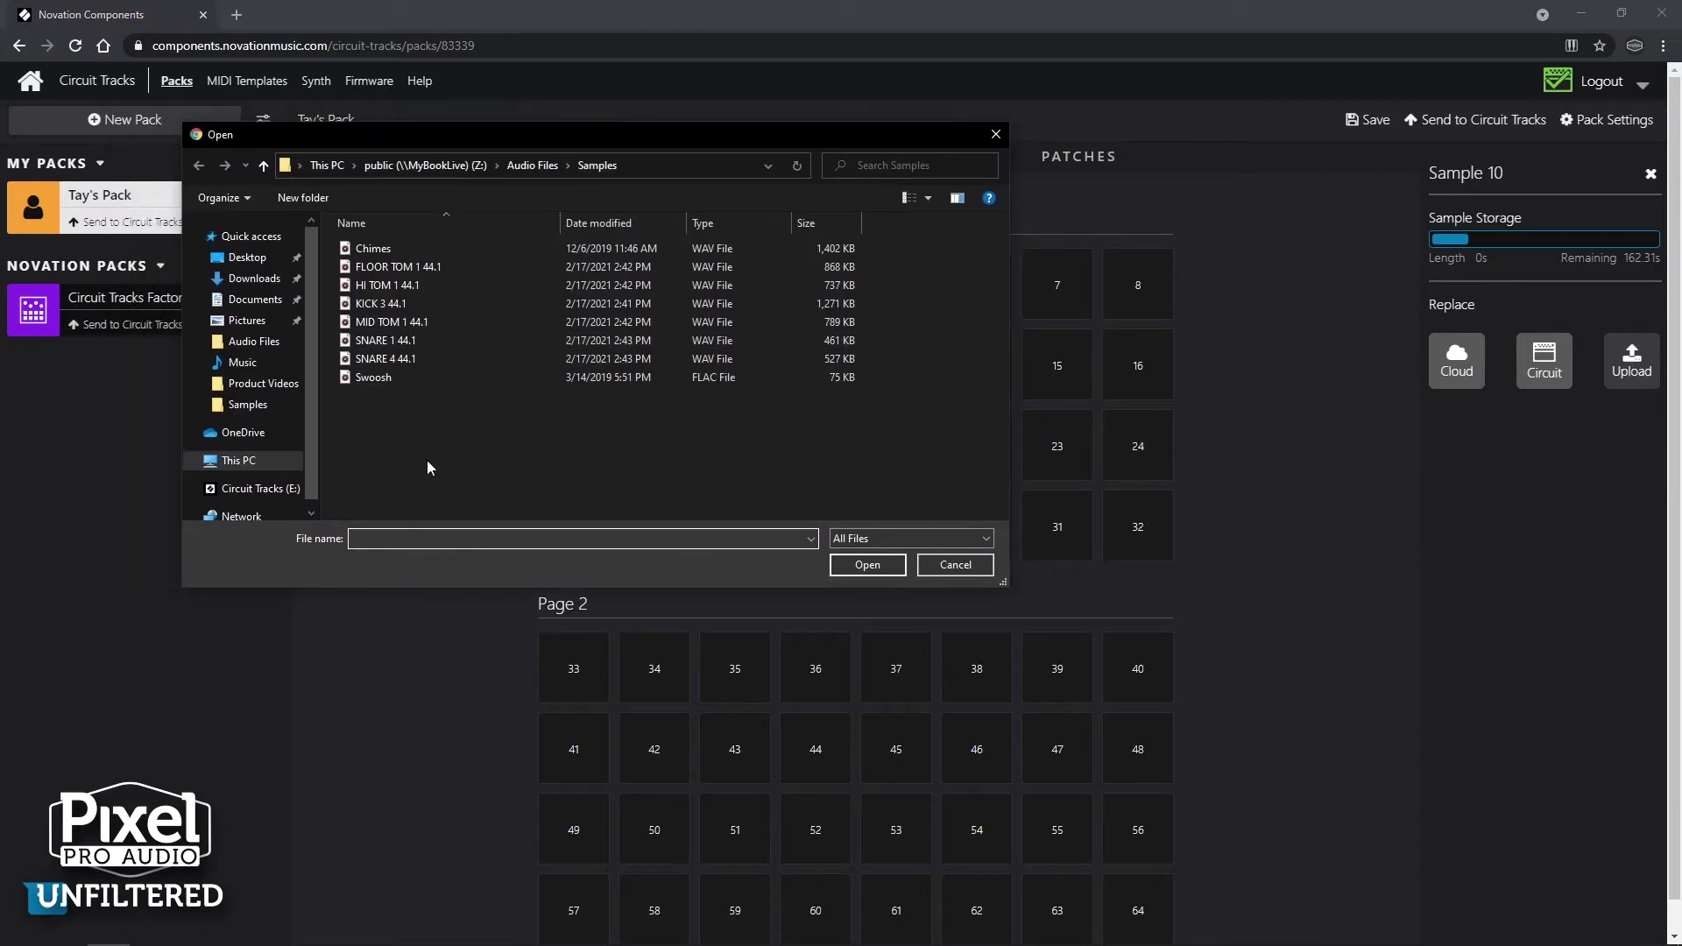
# Load the SNARE 4 44.1 sample file into empty slot 10.
pyautogui.click(409, 360)
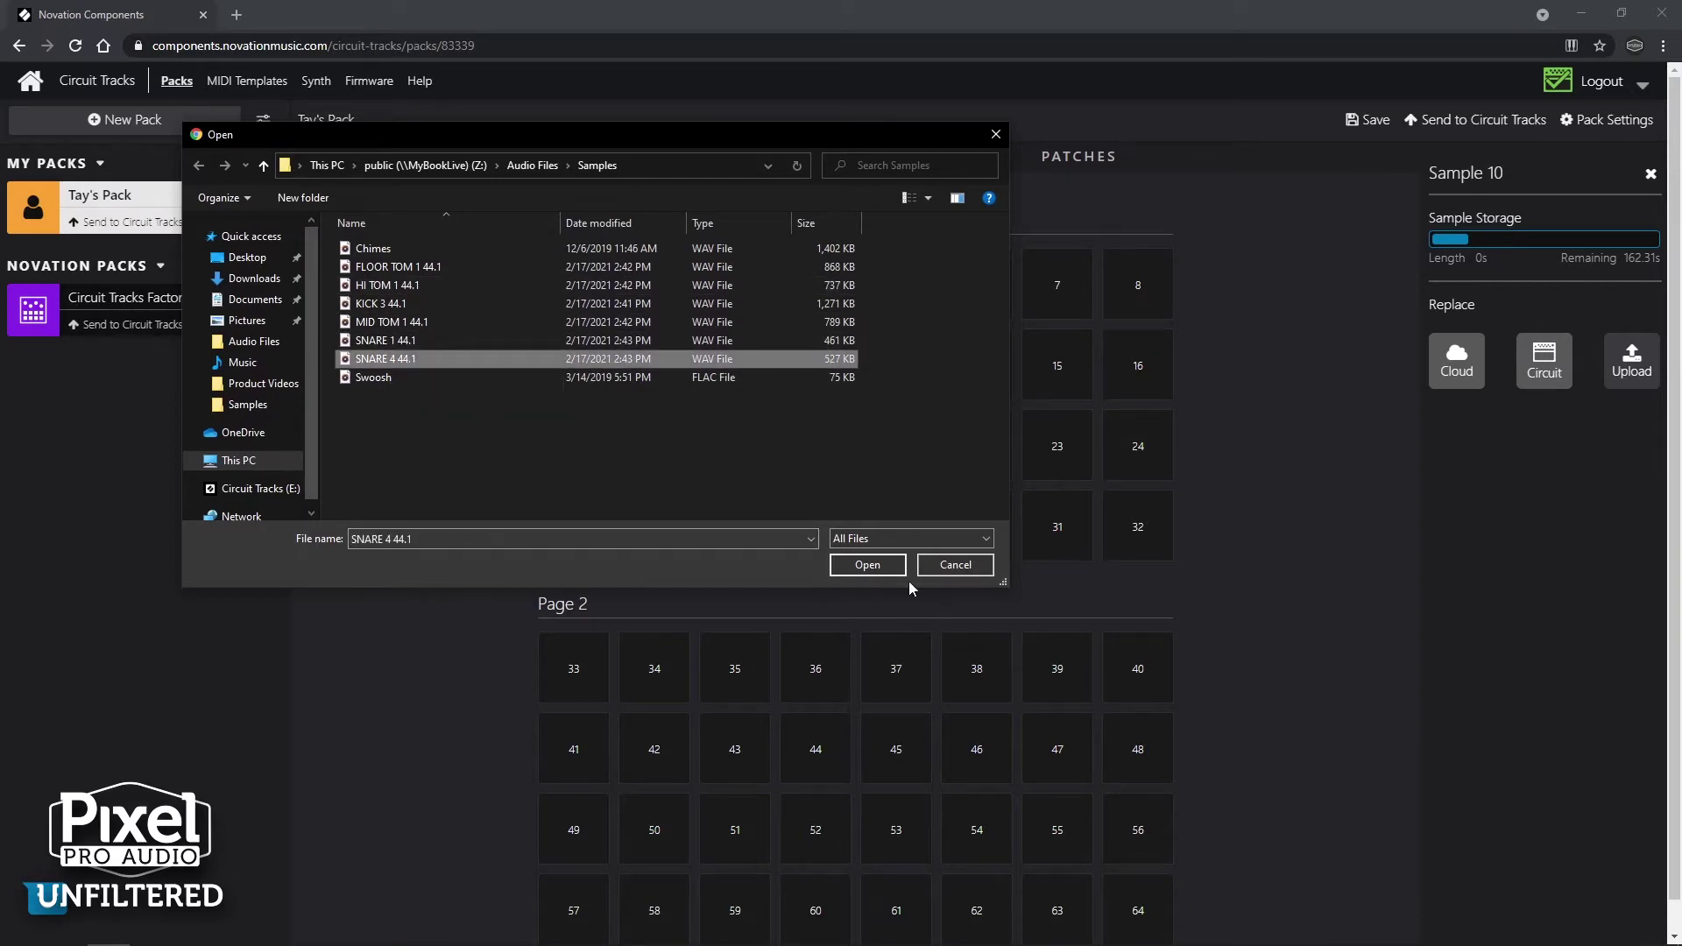
pyautogui.click(880, 568)
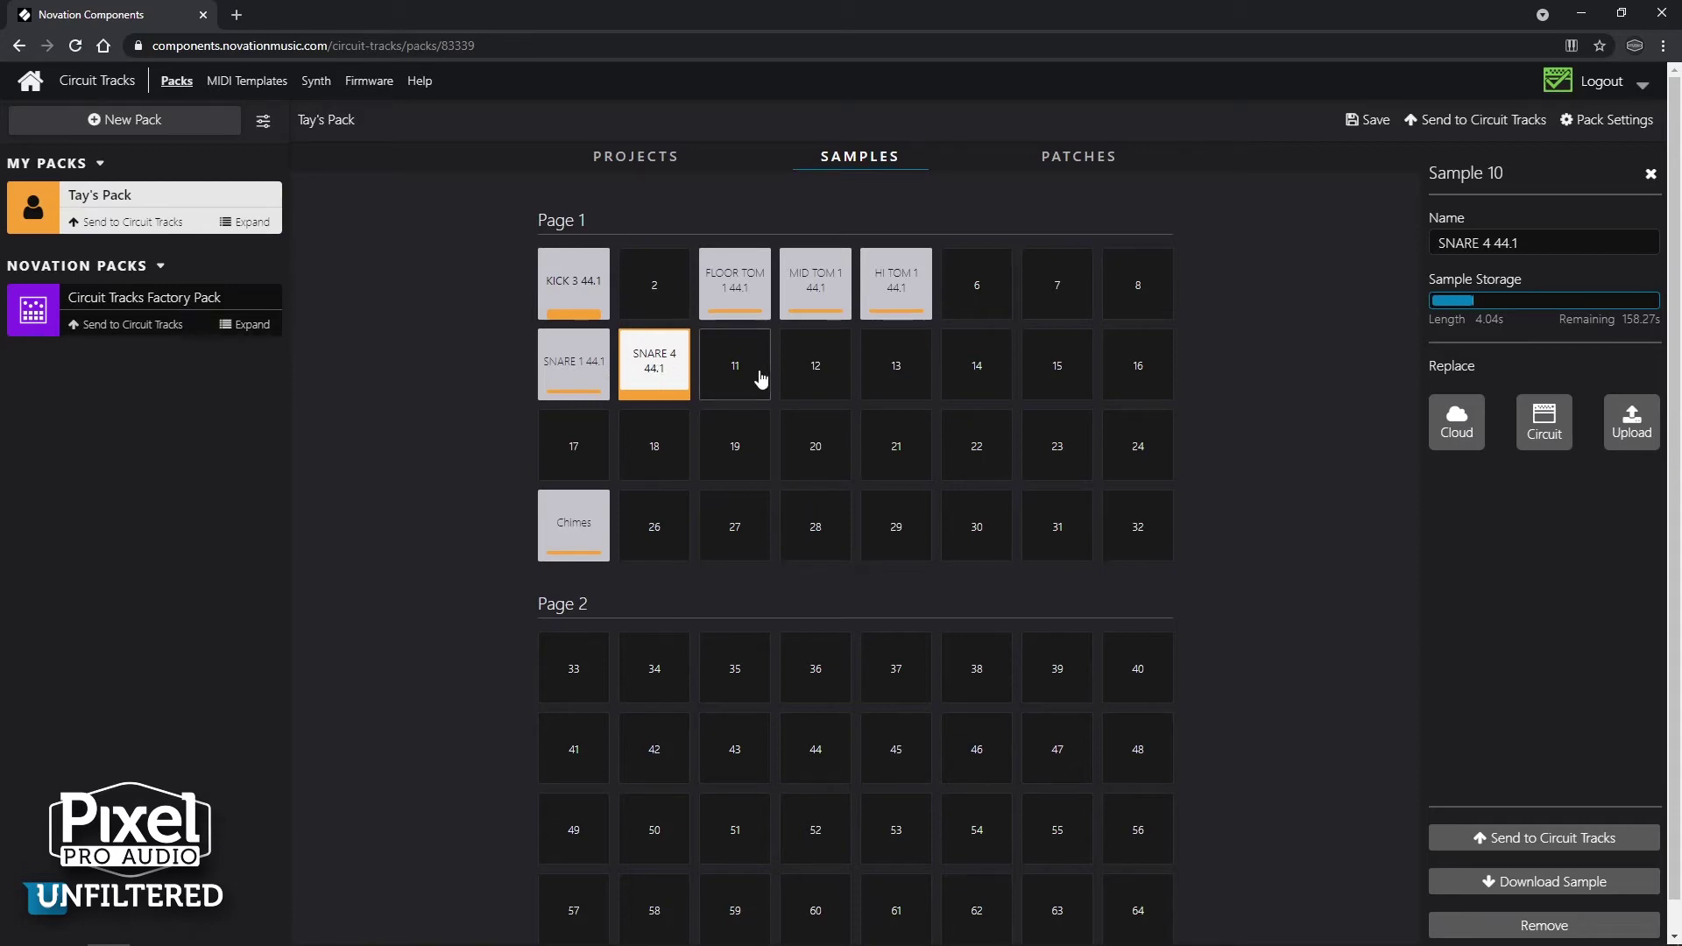
# Overwrite-save Tay's Pack so it keeps SNARE 4 44.1 in slot 10.
pyautogui.moveTo(654, 368)
pyautogui.mouseDown()
pyautogui.moveTo(692, 409)
pyautogui.moveTo(819, 429)
pyautogui.moveTo(1042, 421)
pyautogui.moveTo(979, 513)
pyautogui.moveTo(846, 632)
pyautogui.moveTo(657, 762)
pyautogui.moveTo(902, 740)
pyautogui.moveTo(981, 455)
pyautogui.moveTo(704, 407)
pyautogui.moveTo(657, 372)
pyautogui.mouseUp()
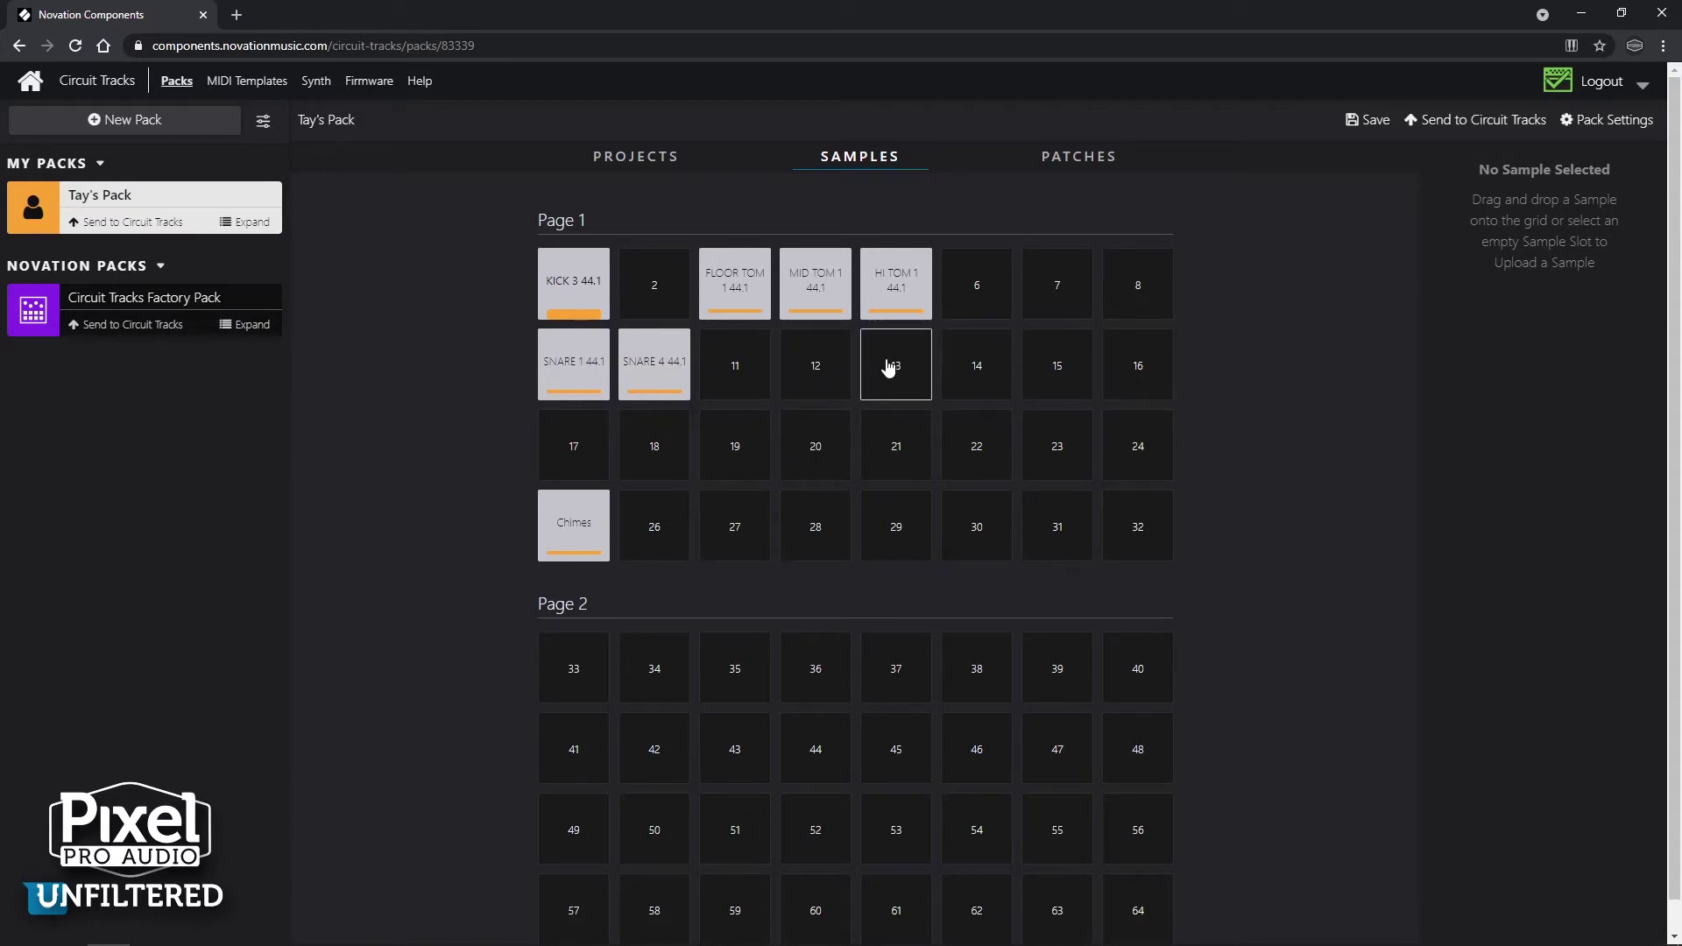
pyautogui.click(576, 529)
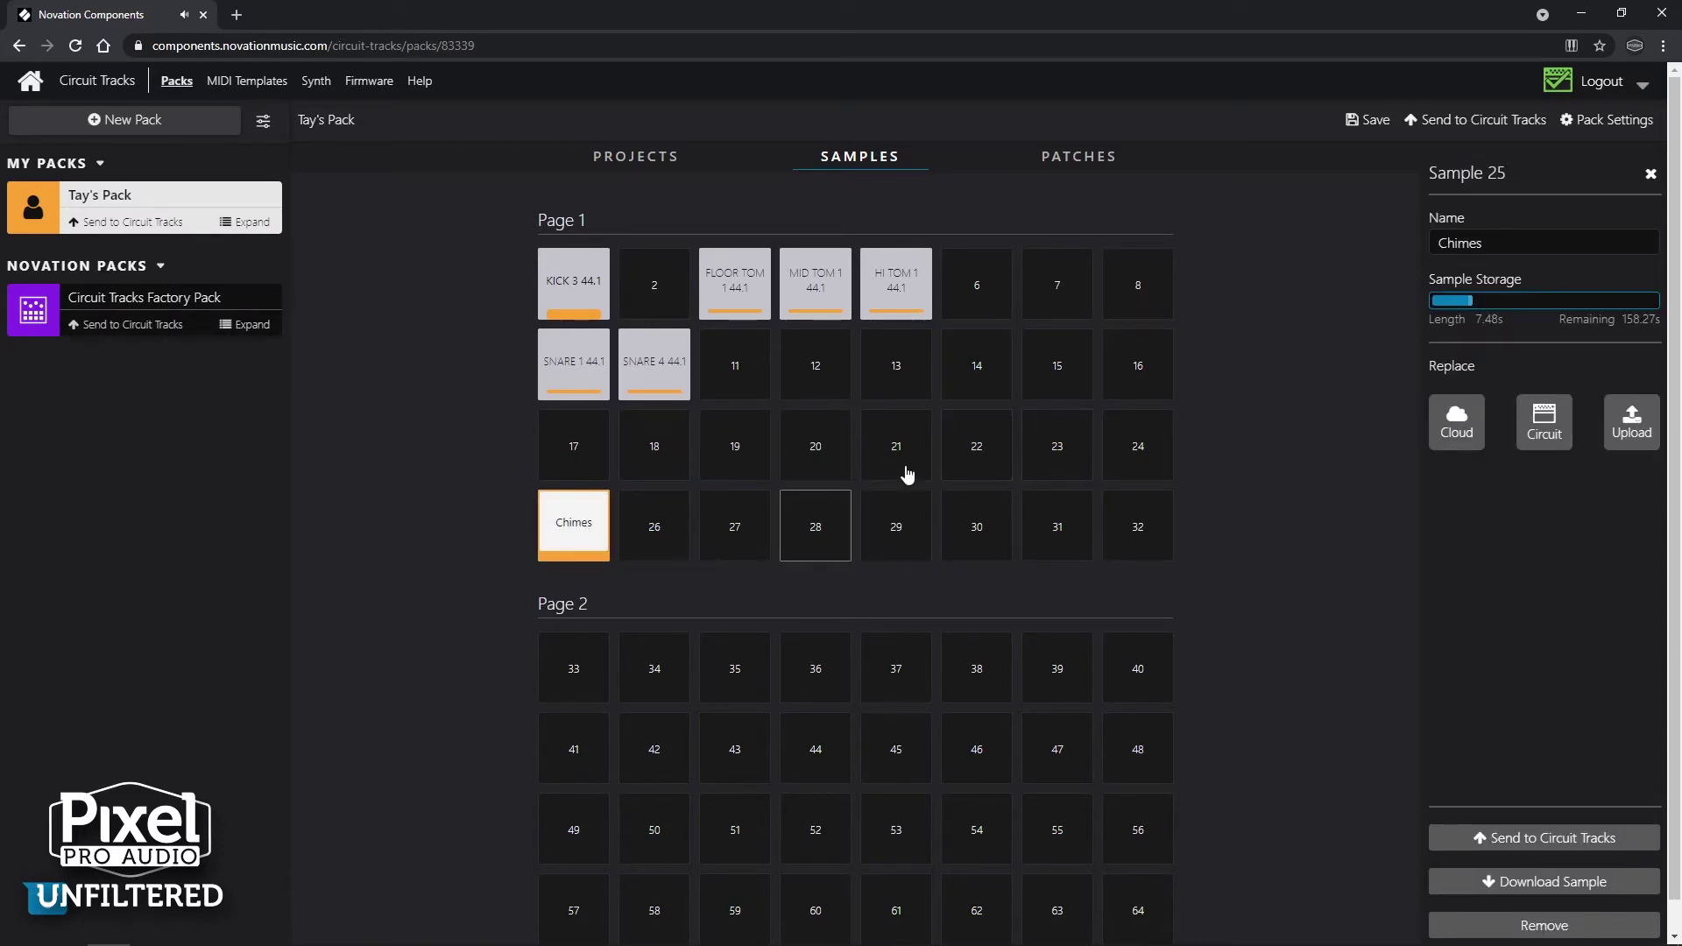
pyautogui.click(657, 366)
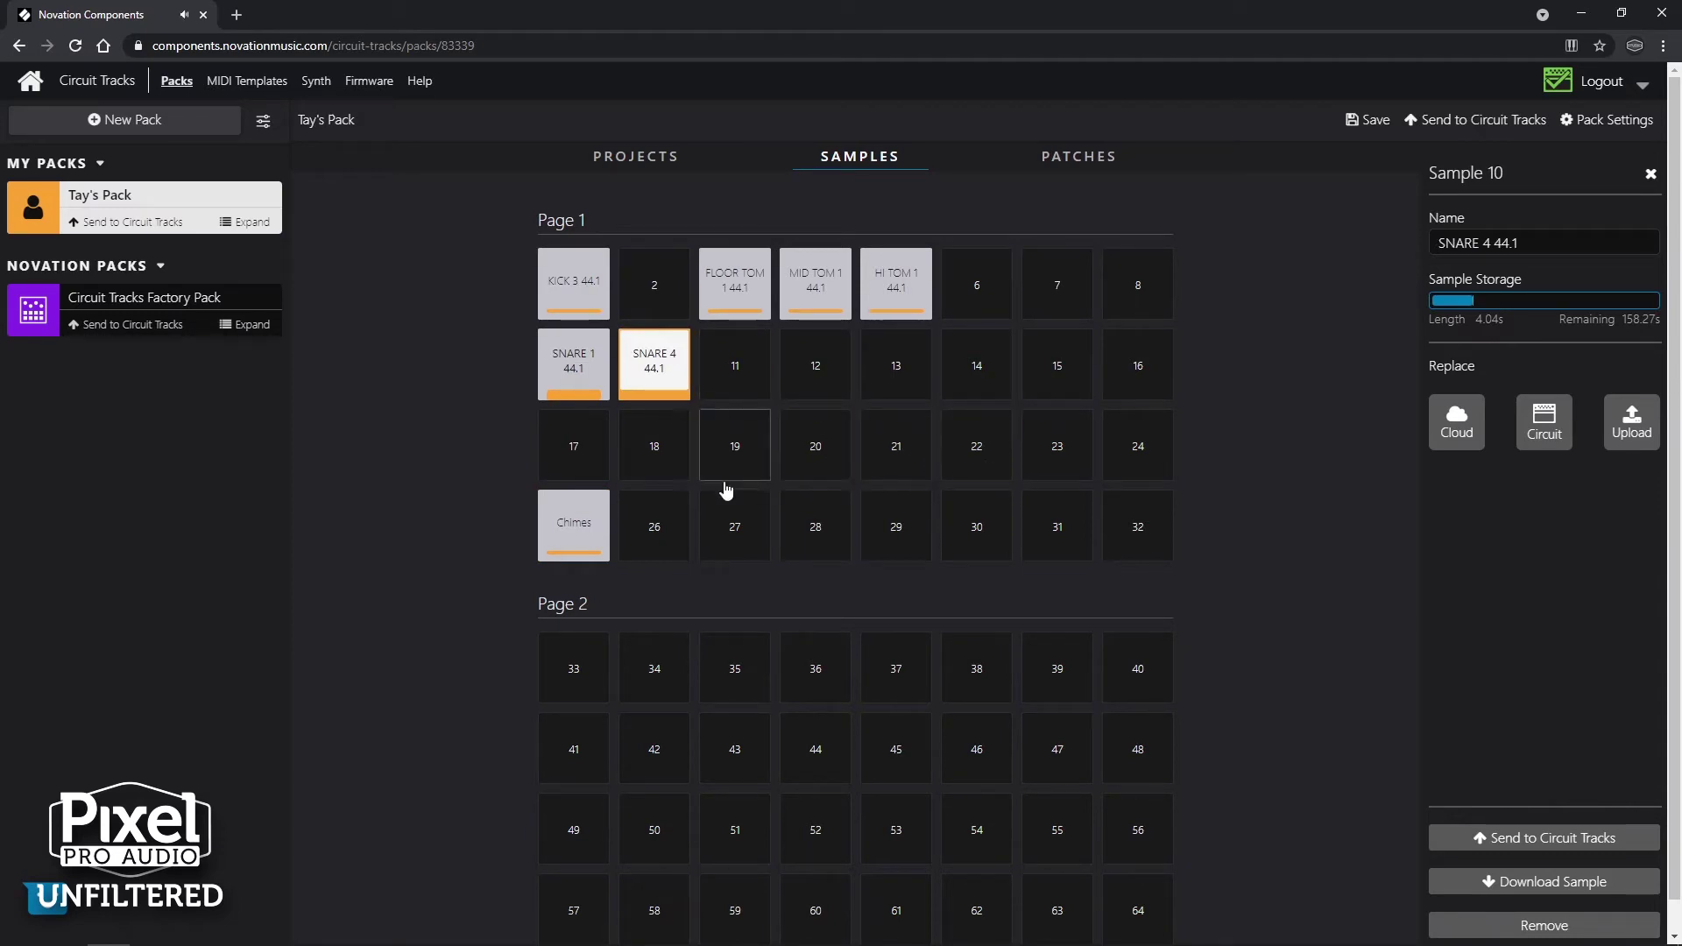
pyautogui.click(1369, 125)
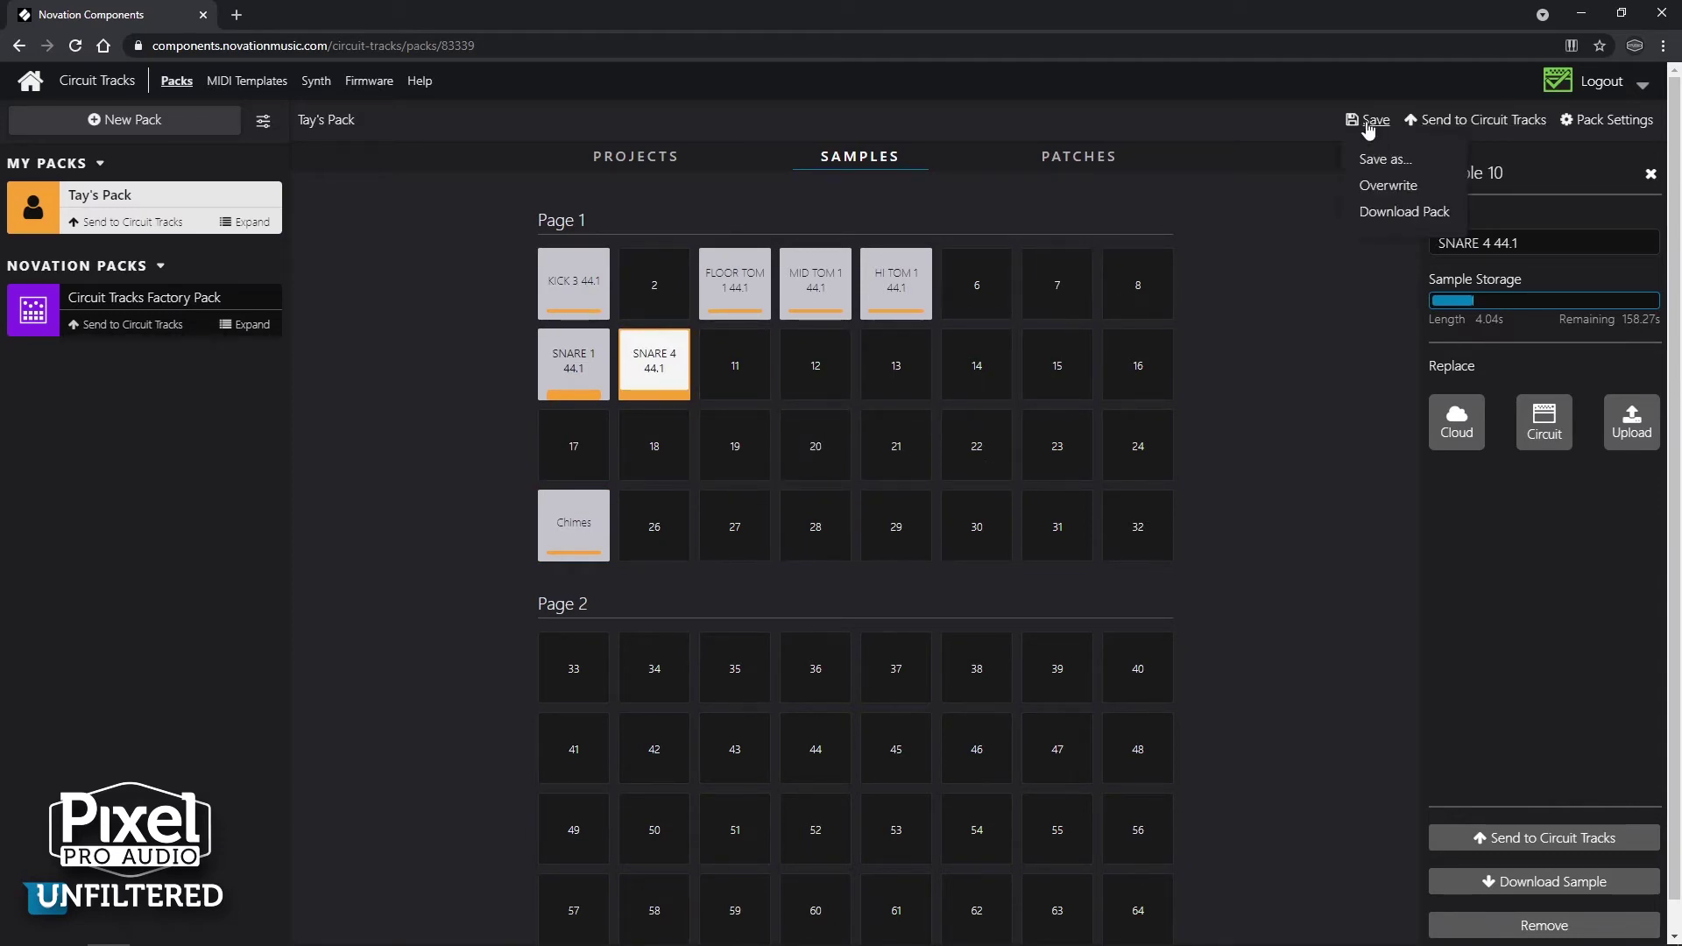
pyautogui.click(1387, 185)
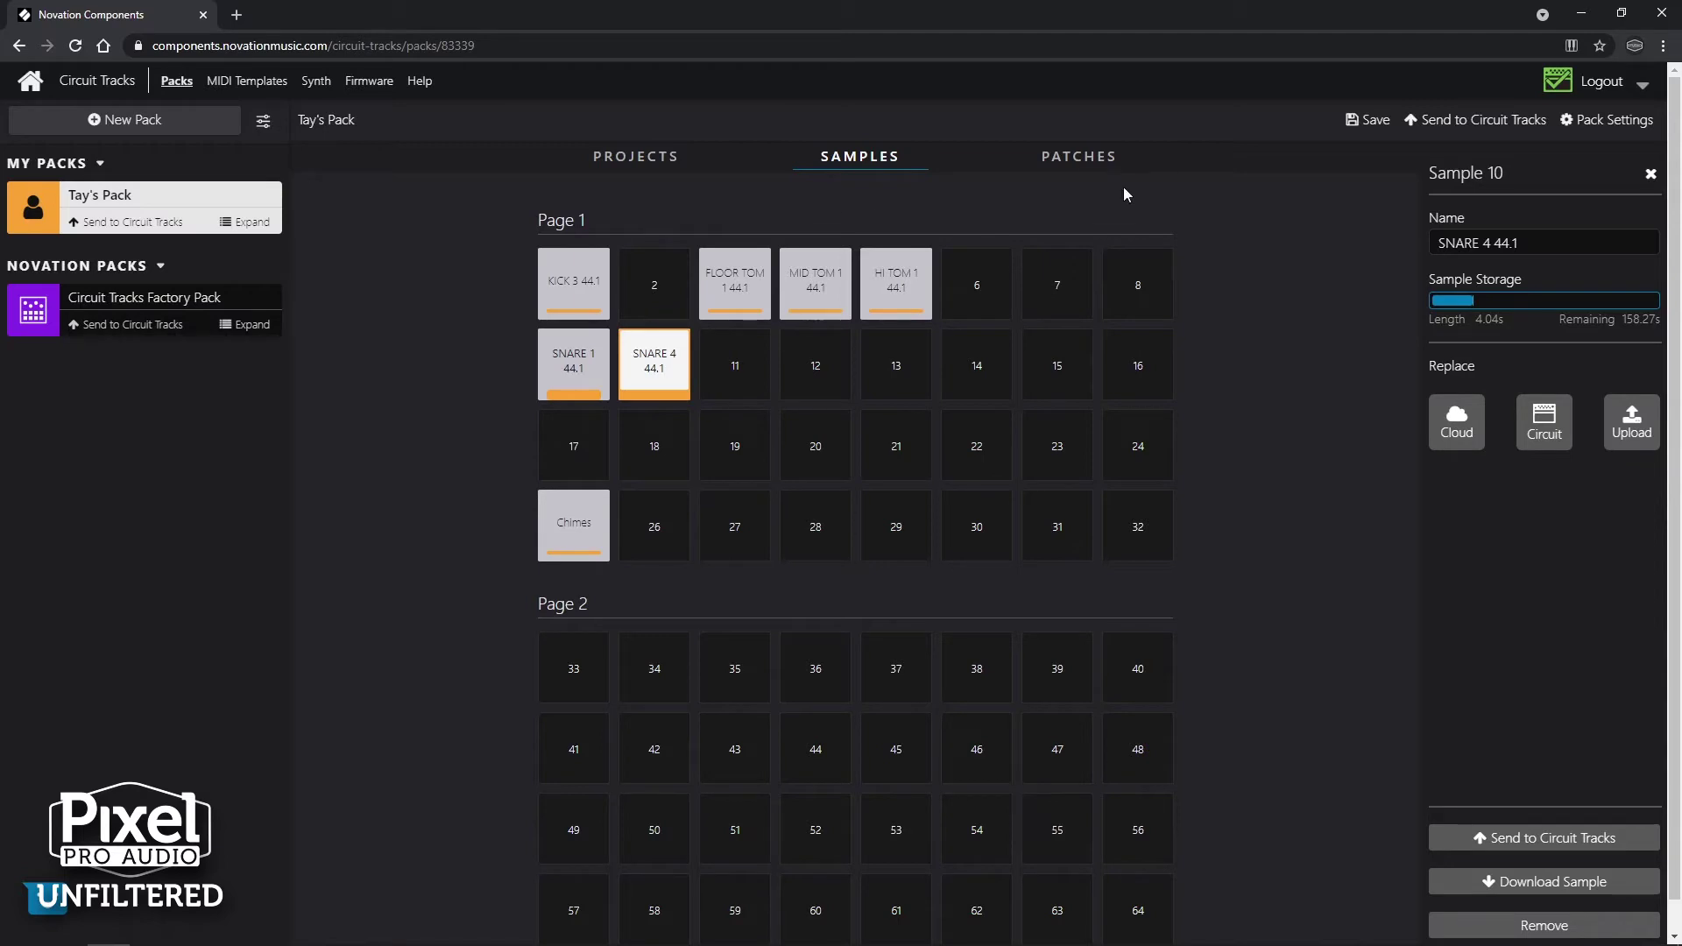
# View the pack's synth patches Ping 1 and Ping 2, then go to the Synth page.
pyautogui.click(1109, 161)
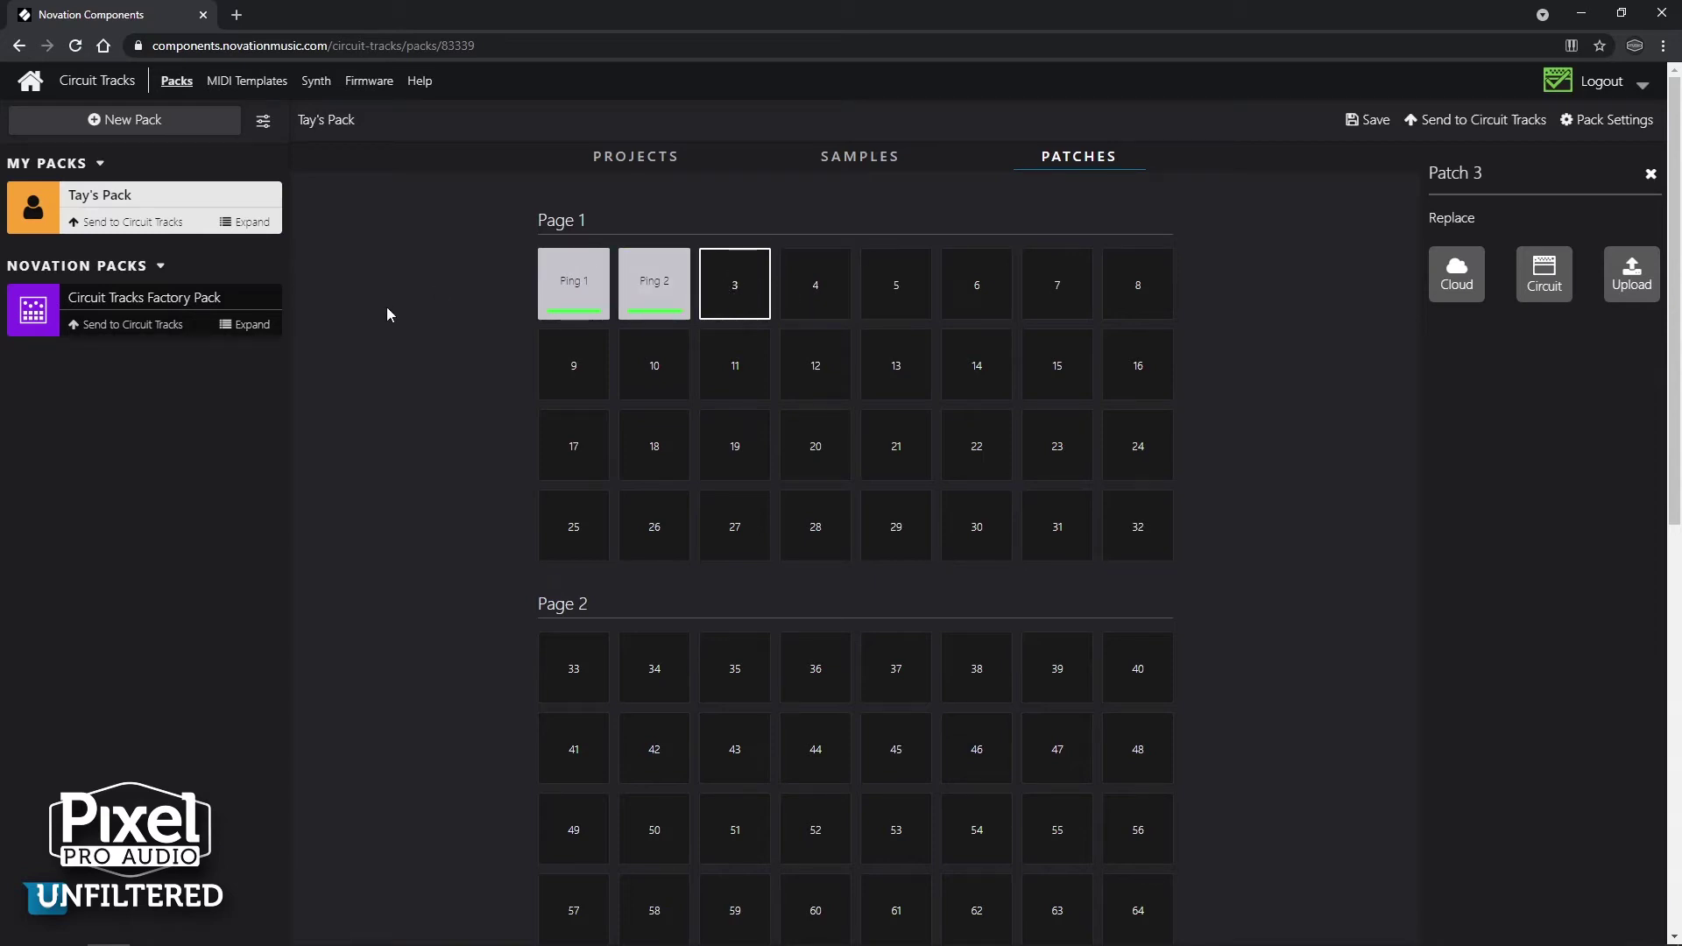
pyautogui.click(316, 84)
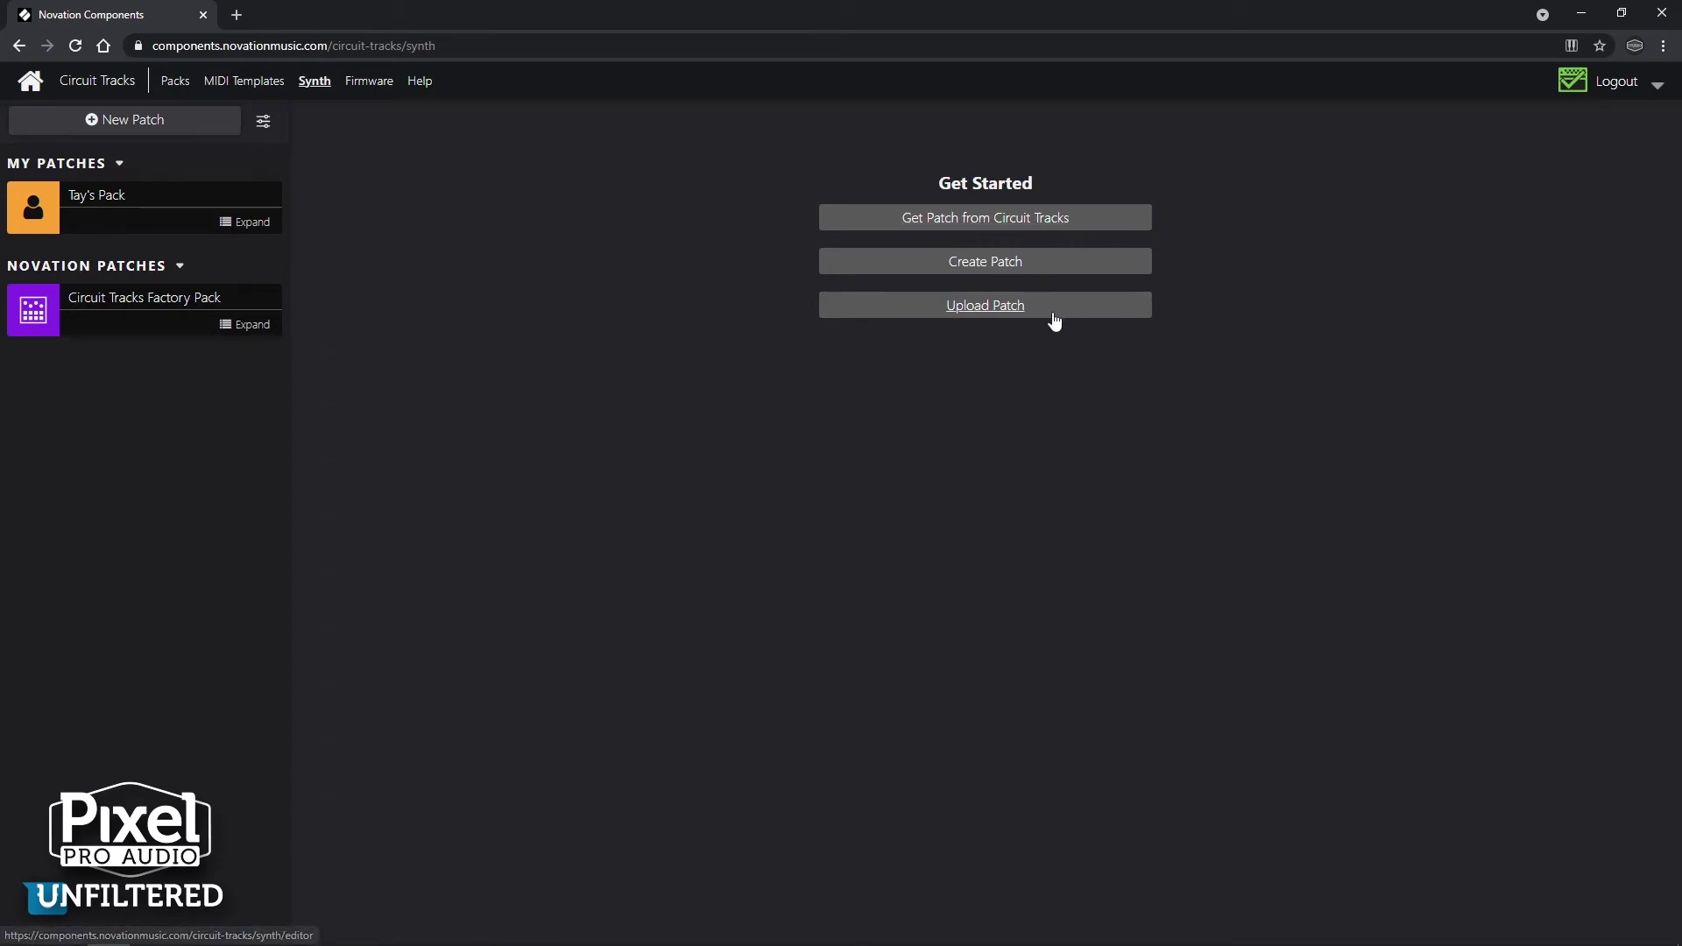
# Create a new Initial Patch synth and view its effects settings.
pyautogui.click(979, 267)
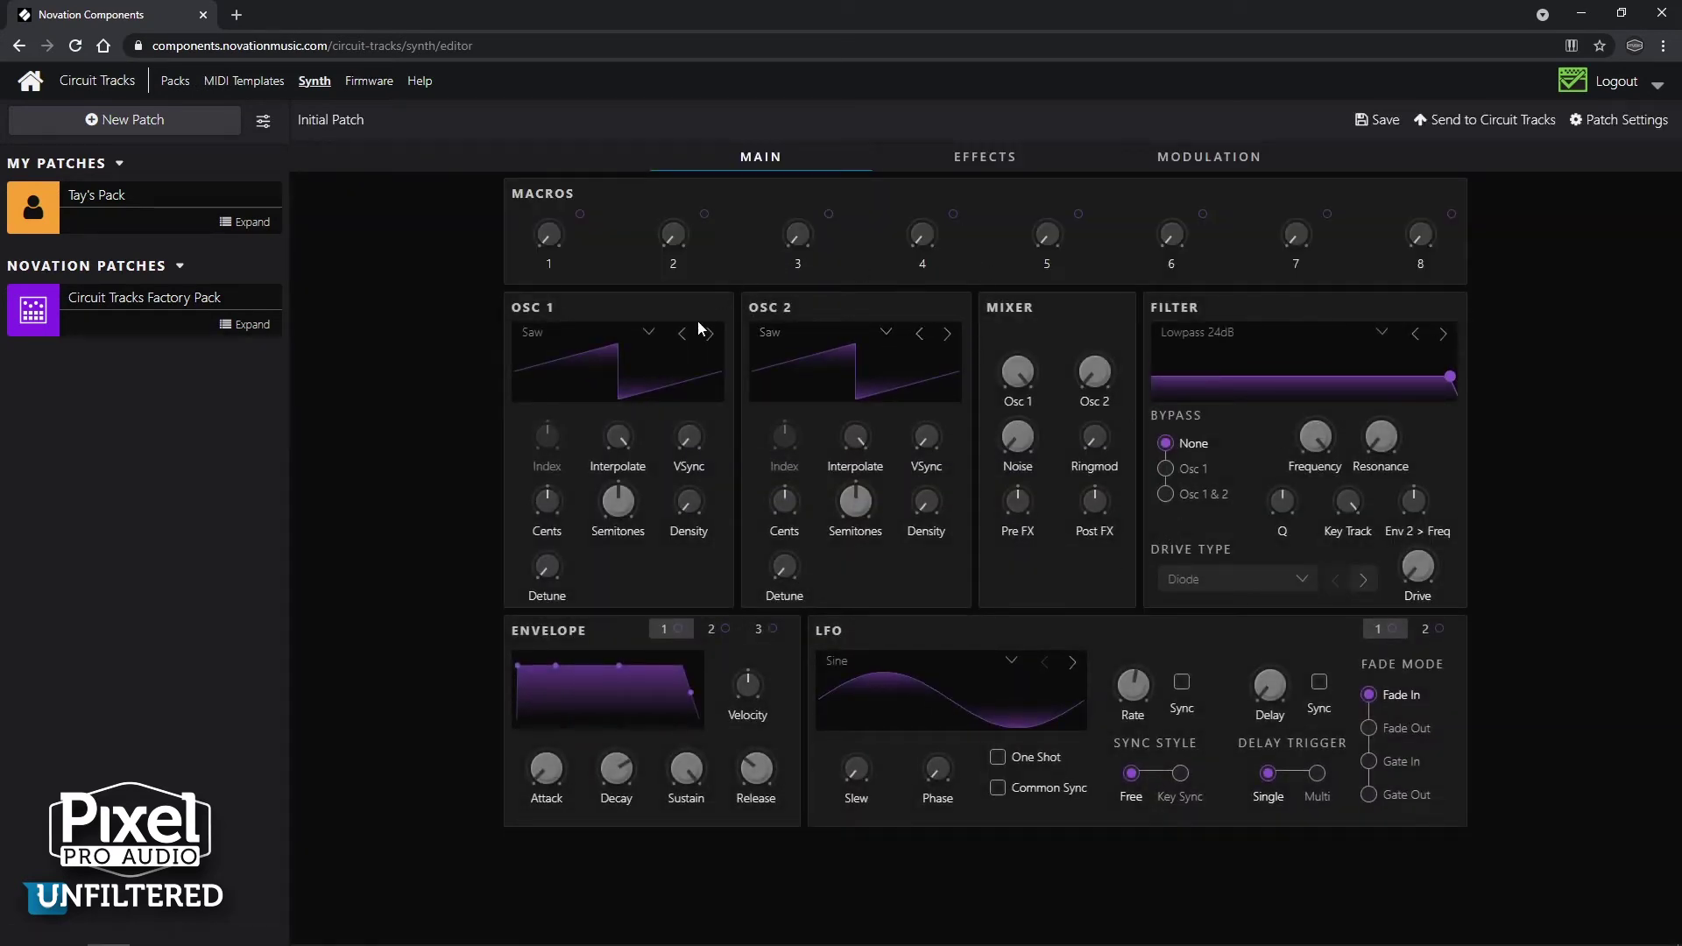
pyautogui.click(979, 158)
# Shorten the envelope decay, lower the sustain and drop the filter cutoff to mid-range.
pyautogui.click(1193, 165)
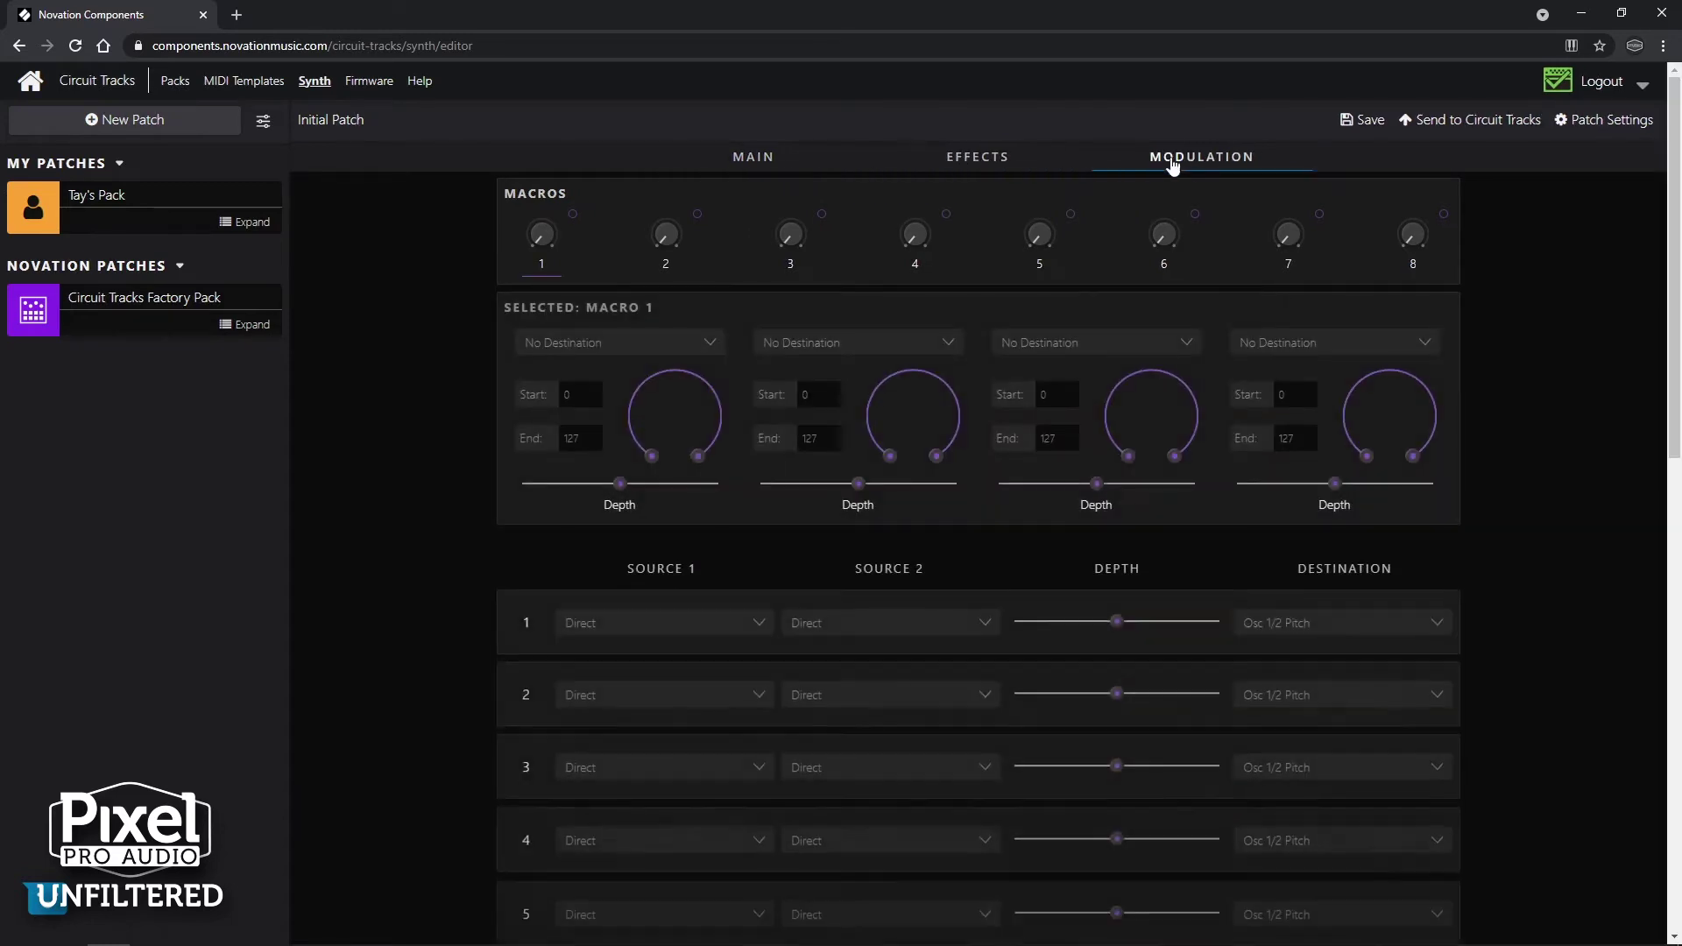
pyautogui.click(779, 160)
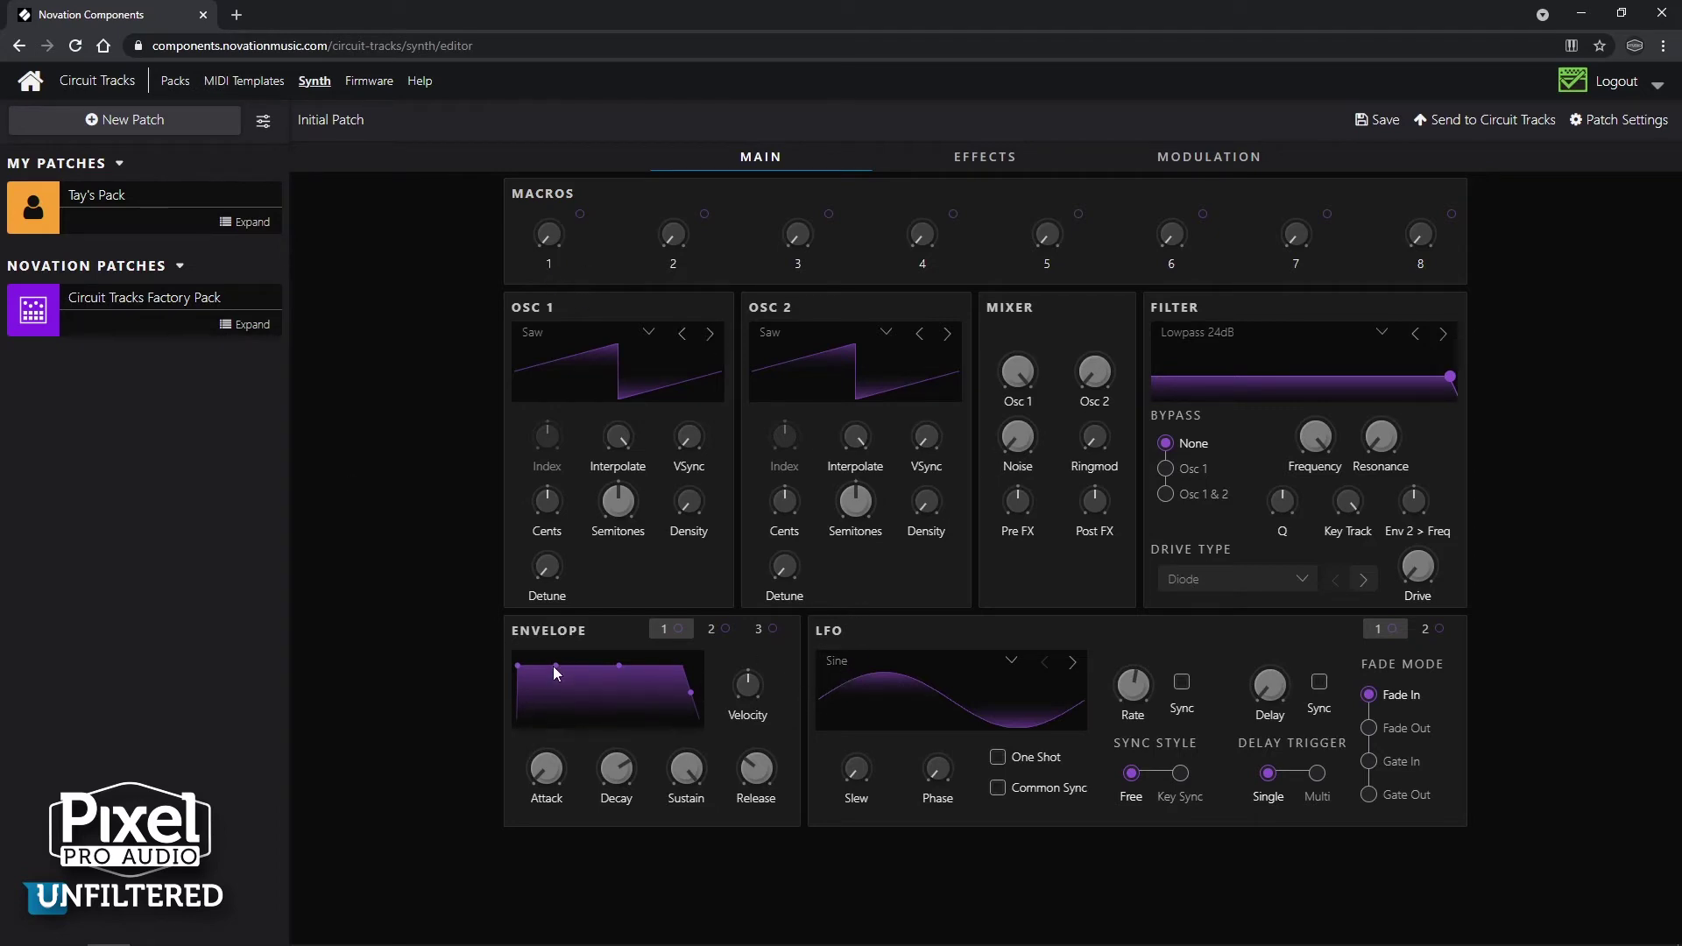
pyautogui.moveTo(618, 665); pyautogui.dragTo(613, 665)
pyautogui.moveTo(686, 768); pyautogui.dragTo(687, 797)
pyautogui.moveTo(1449, 377); pyautogui.dragTo(1293, 350)
# Raise the distortion level slightly in the effects settings, then bring up the save options.
pyautogui.click(1023, 161)
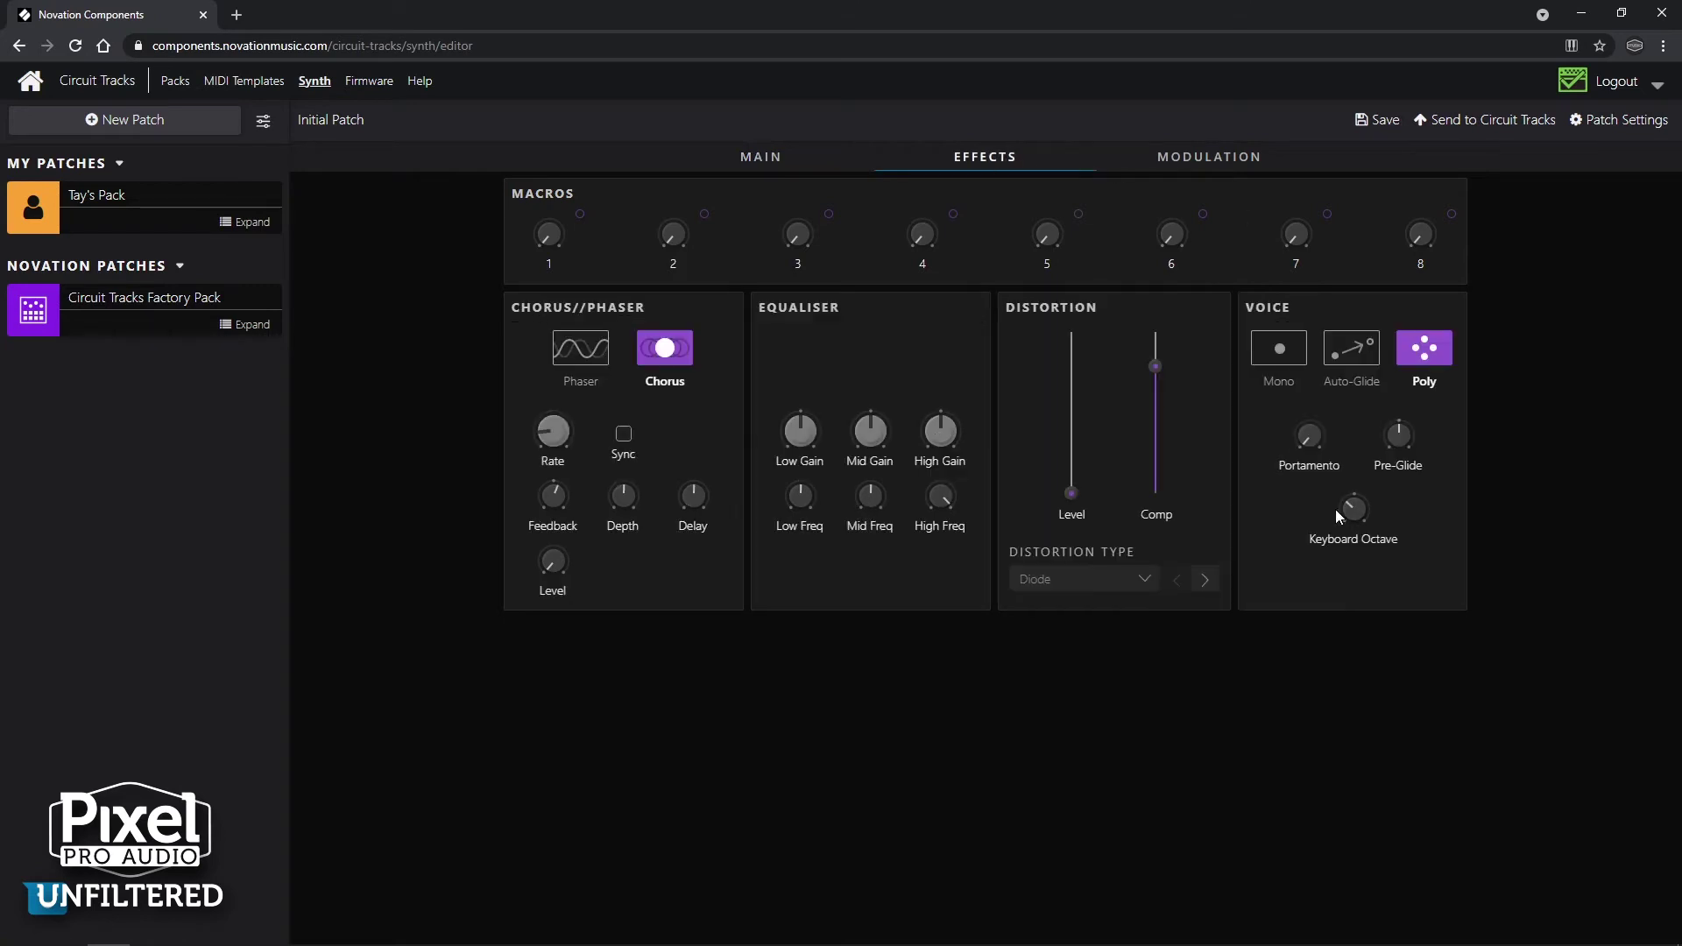
pyautogui.moveTo(1070, 492)
pyautogui.mouseDown()
pyautogui.moveTo(1071, 364)
pyautogui.moveTo(1070, 484)
pyautogui.mouseUp()
pyautogui.scroll(5, 799, 429)
pyautogui.scroll(3, 942, 428)
pyautogui.click(760, 155)
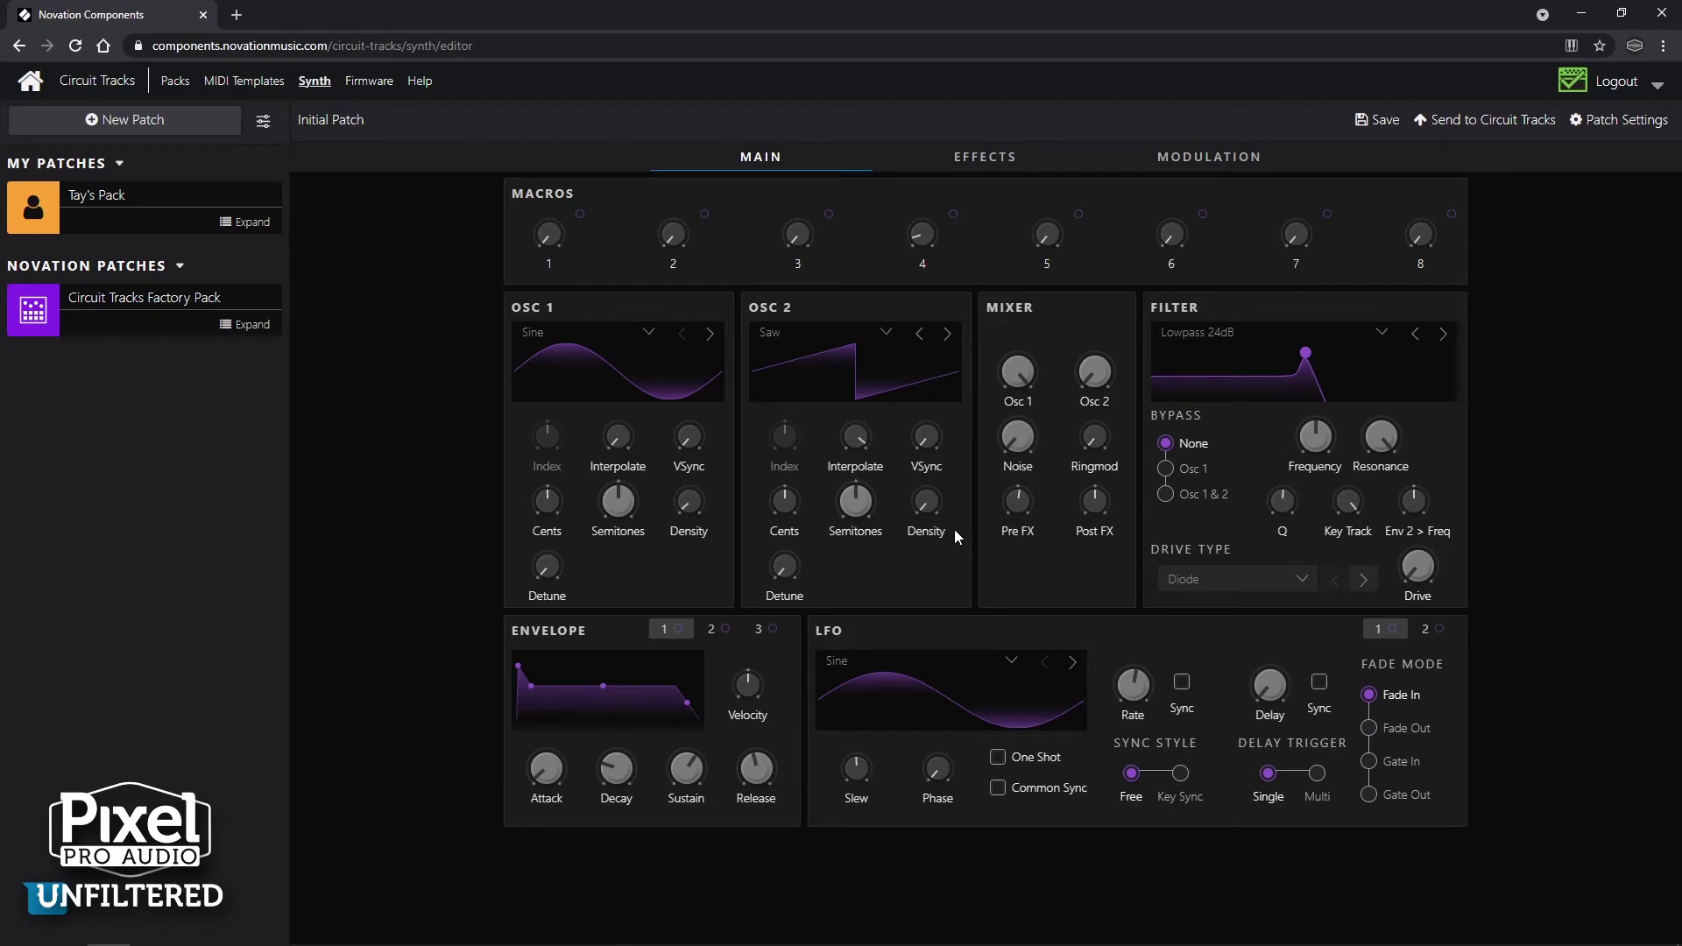
pyautogui.click(1383, 132)
# Save the new patch as 'Ping 3' into Tay's Pack and return to the packs list.
pyautogui.click(1377, 125)
pyautogui.click(1408, 151)
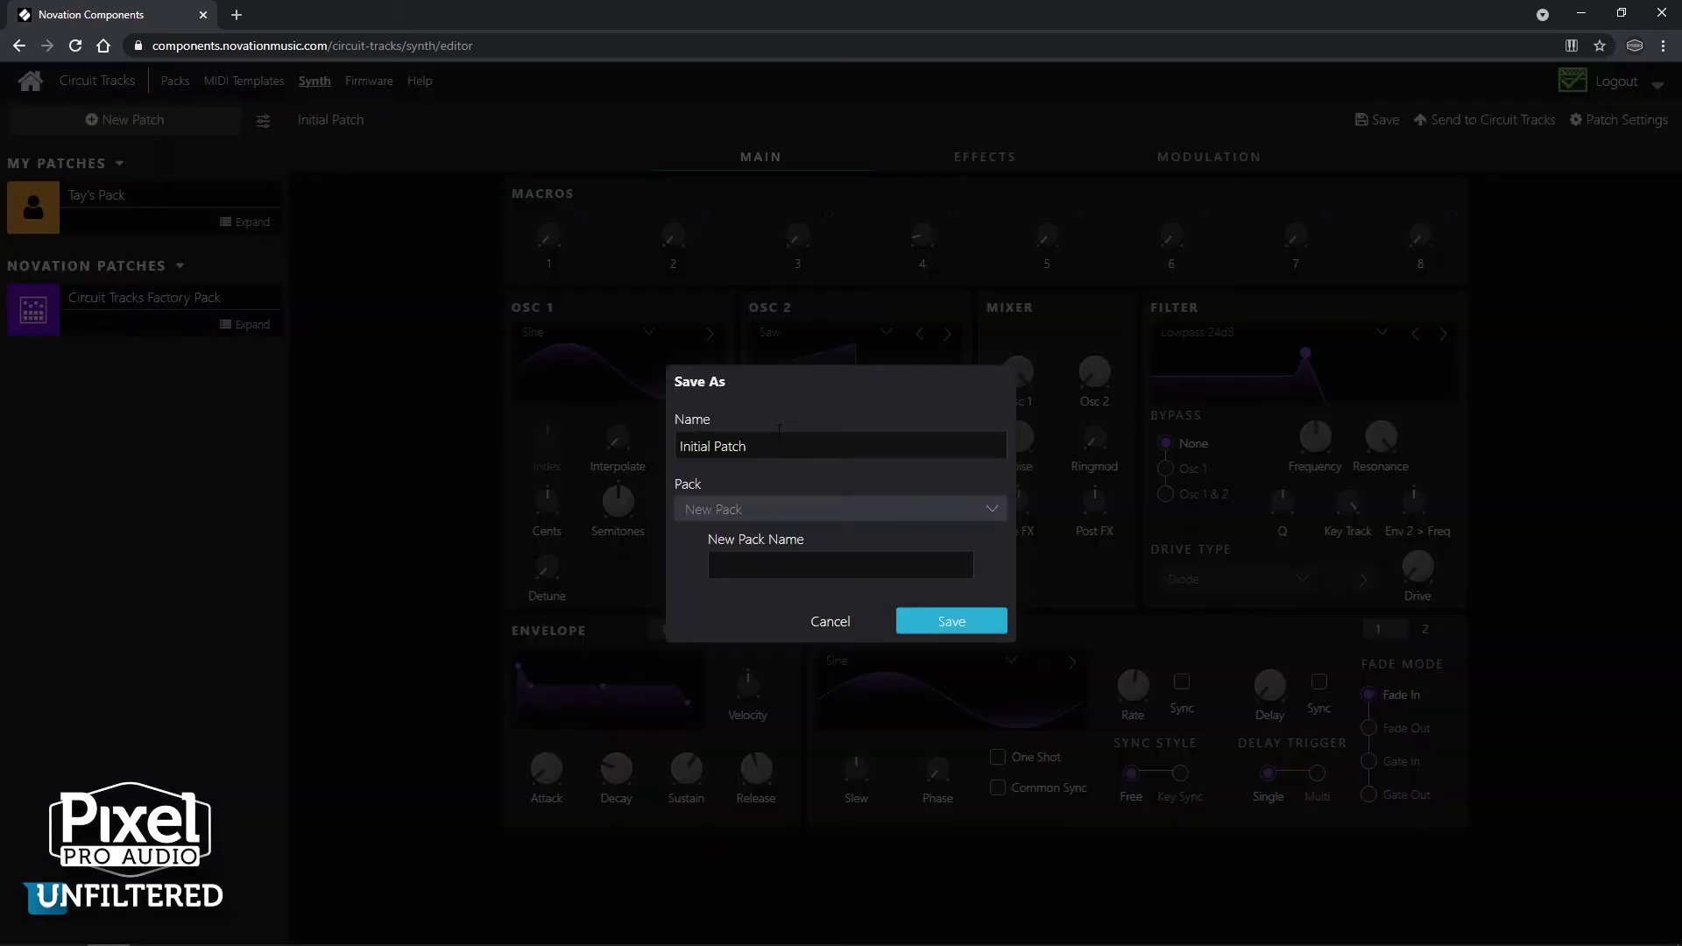
pyautogui.moveTo(746, 446); pyautogui.dragTo(664, 447)
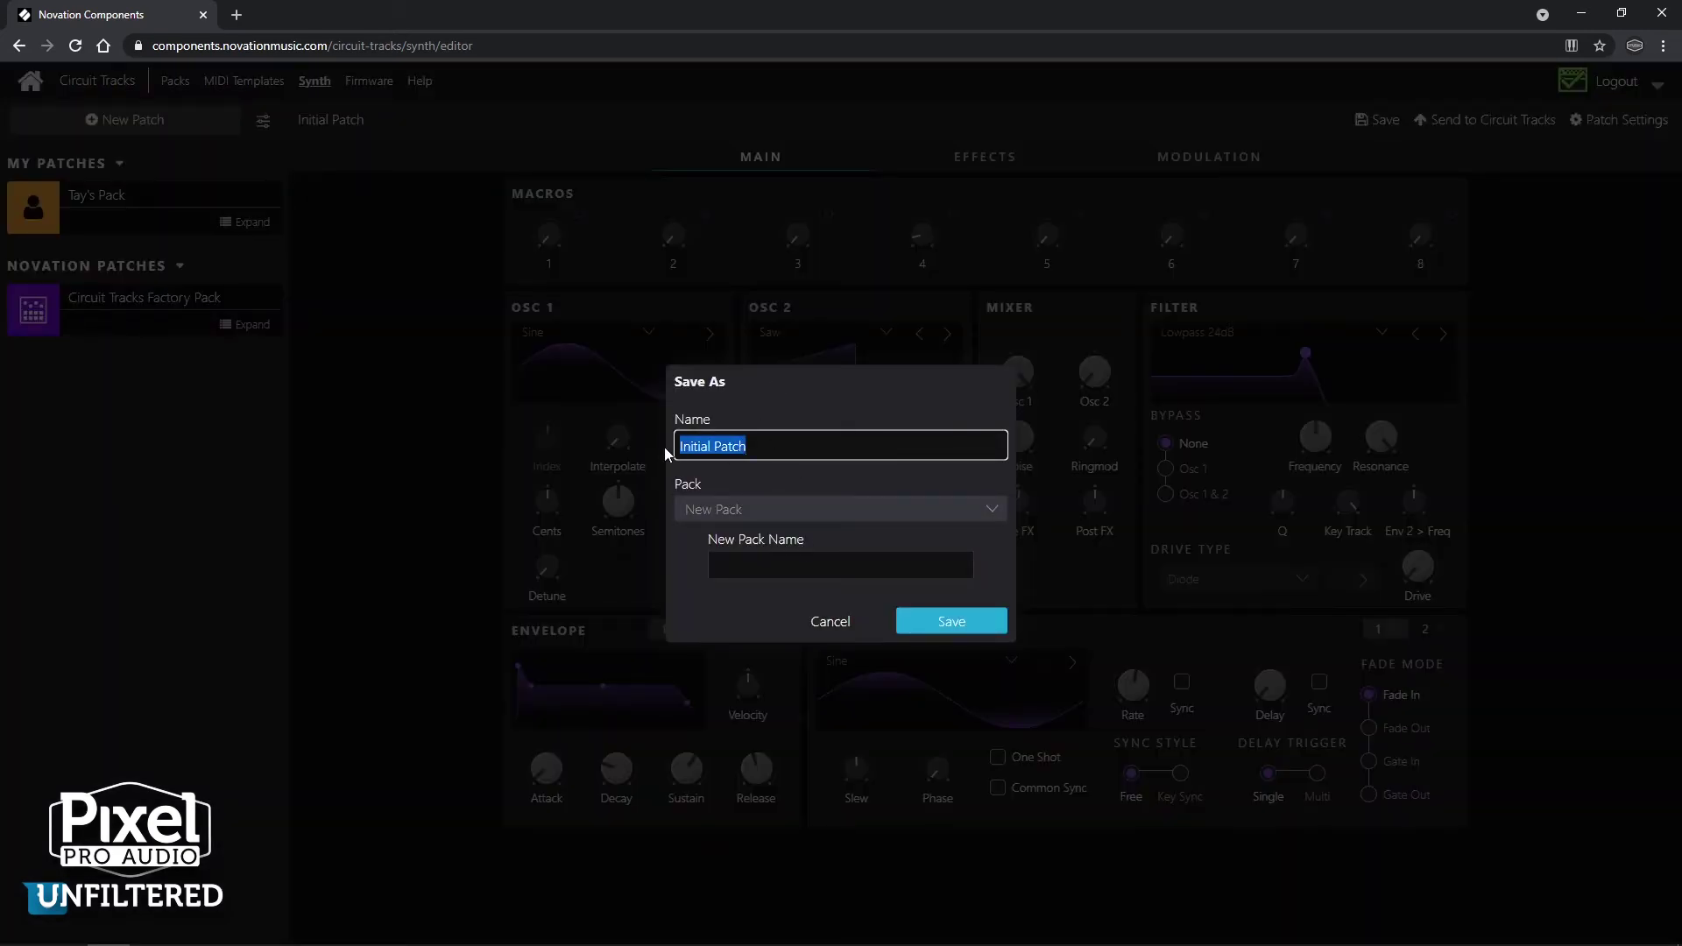
pyautogui.write('Ping 3')
pyautogui.click(765, 509)
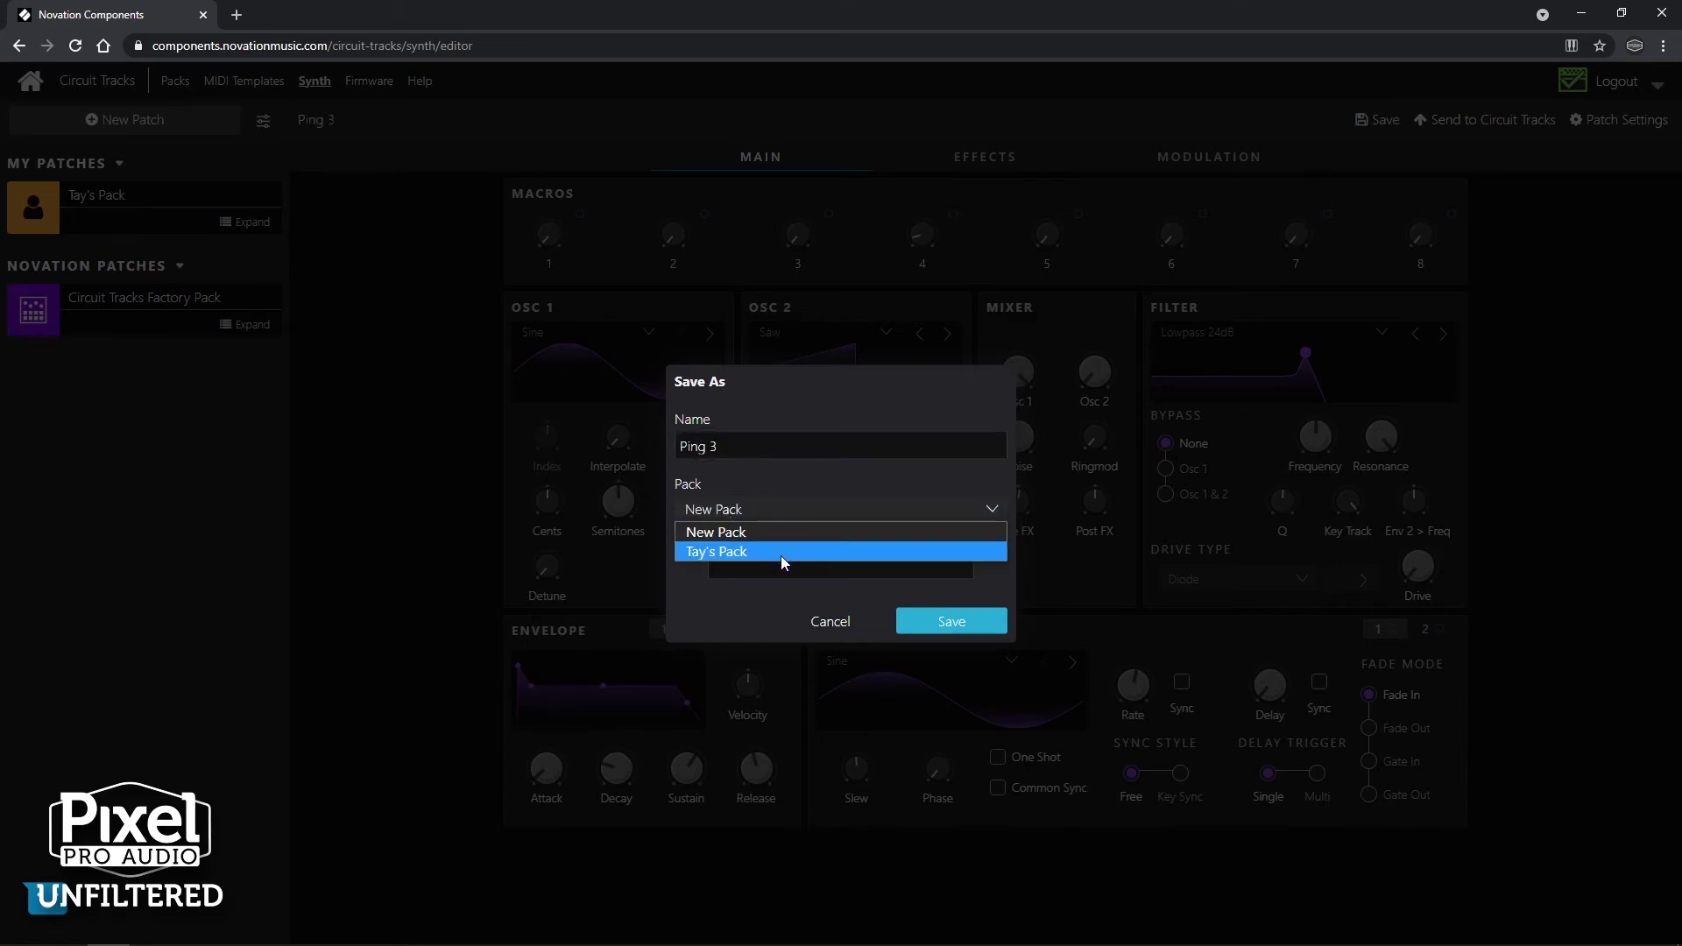
pyautogui.click(785, 554)
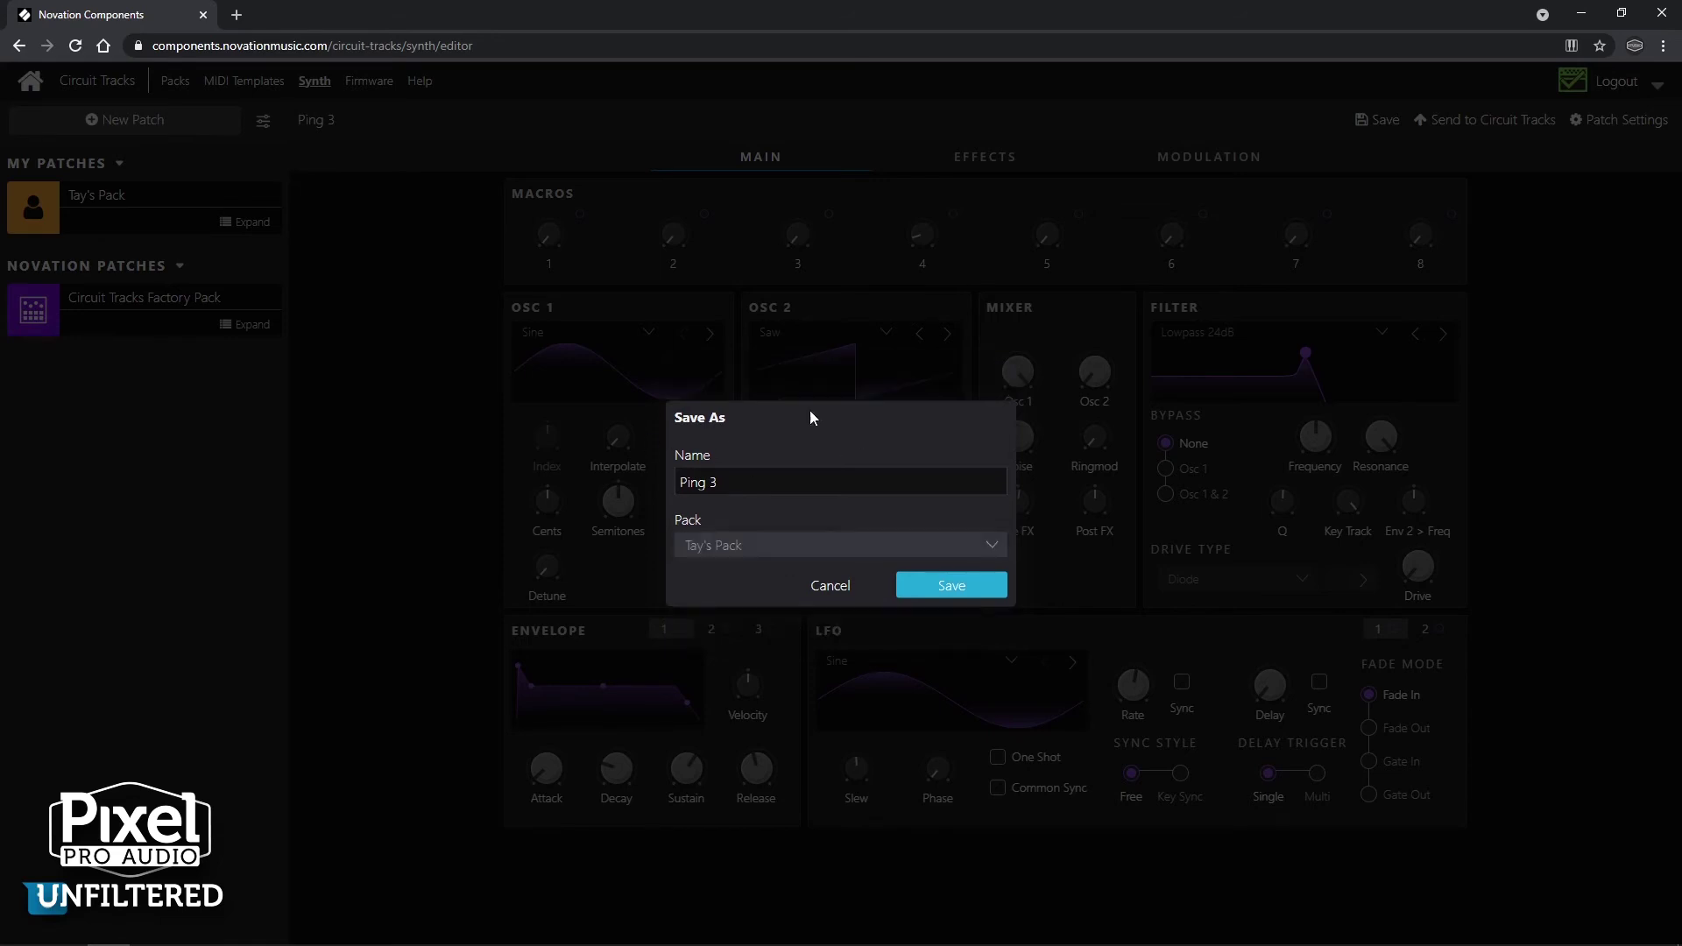
pyautogui.click(970, 594)
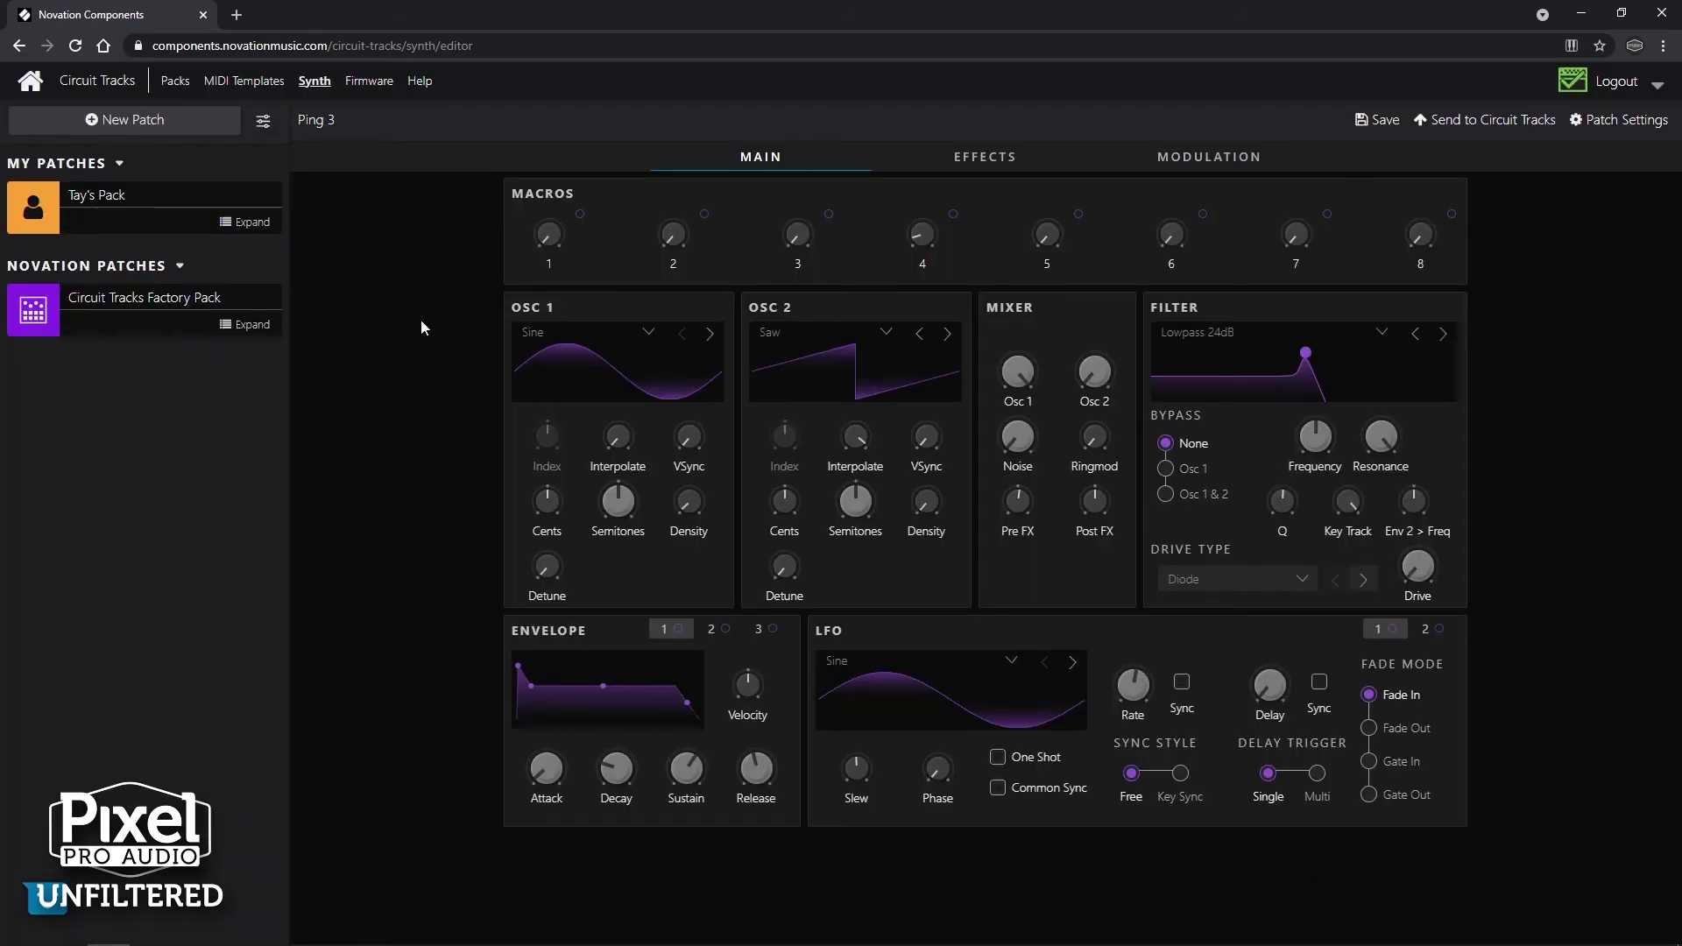
pyautogui.click(176, 81)
# Open Tay's Pack, check its samples including SNARE 4 44.1, then view its empty project slots.
pyautogui.click(189, 193)
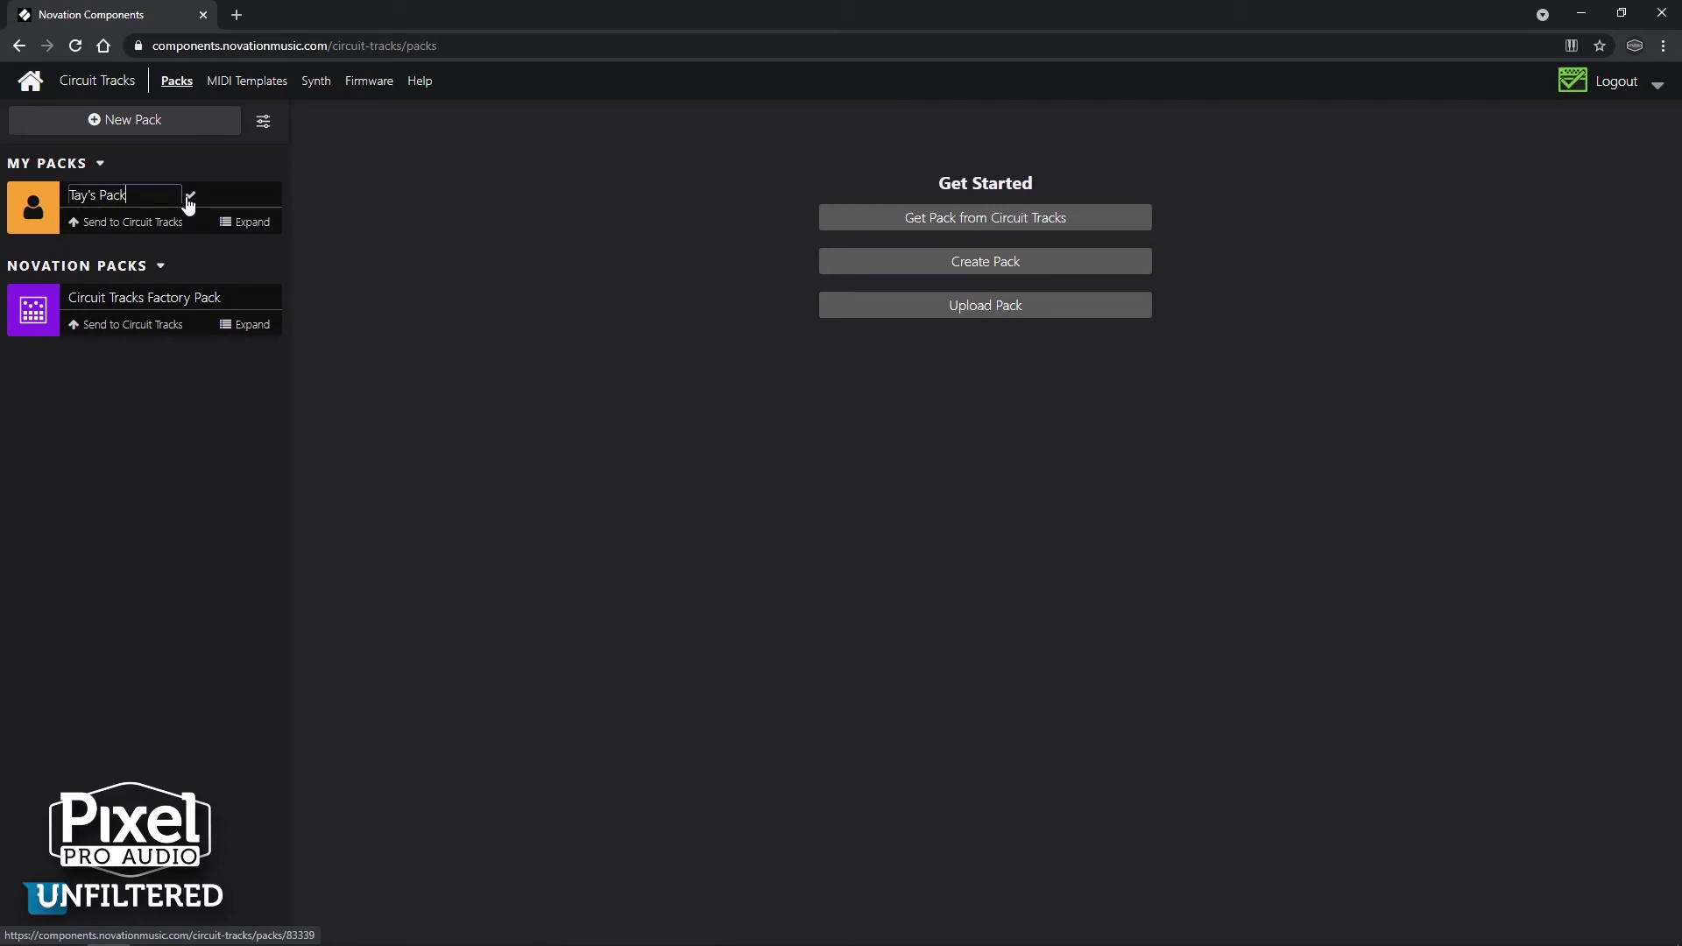
pyautogui.click(210, 205)
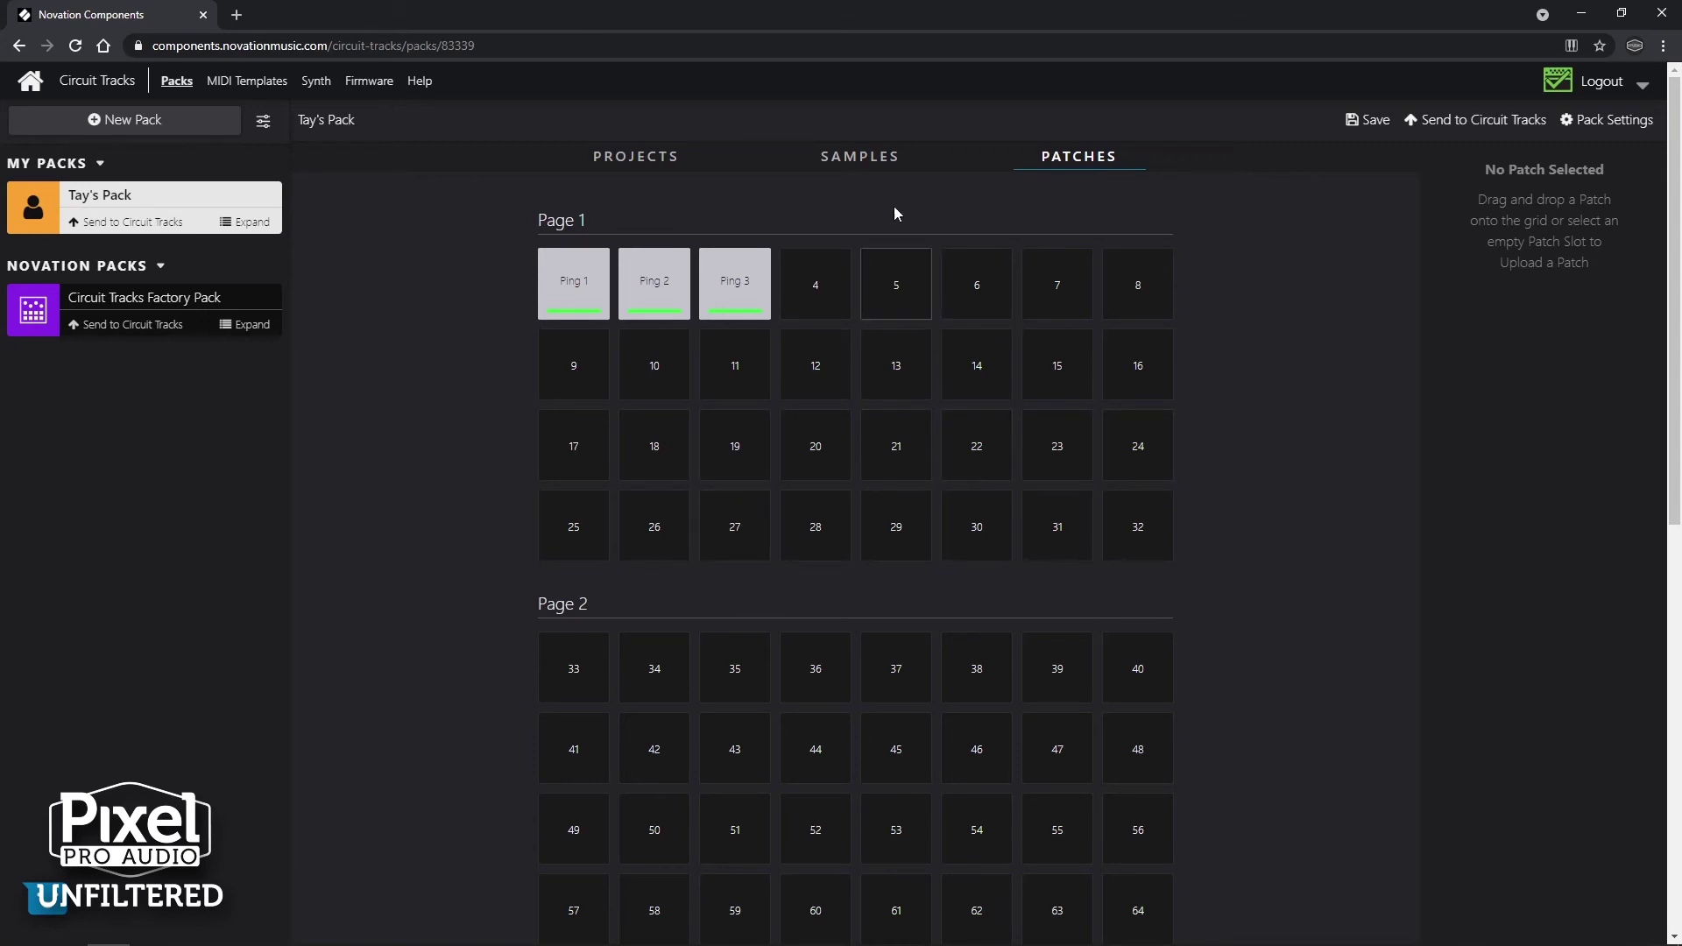
pyautogui.click(873, 162)
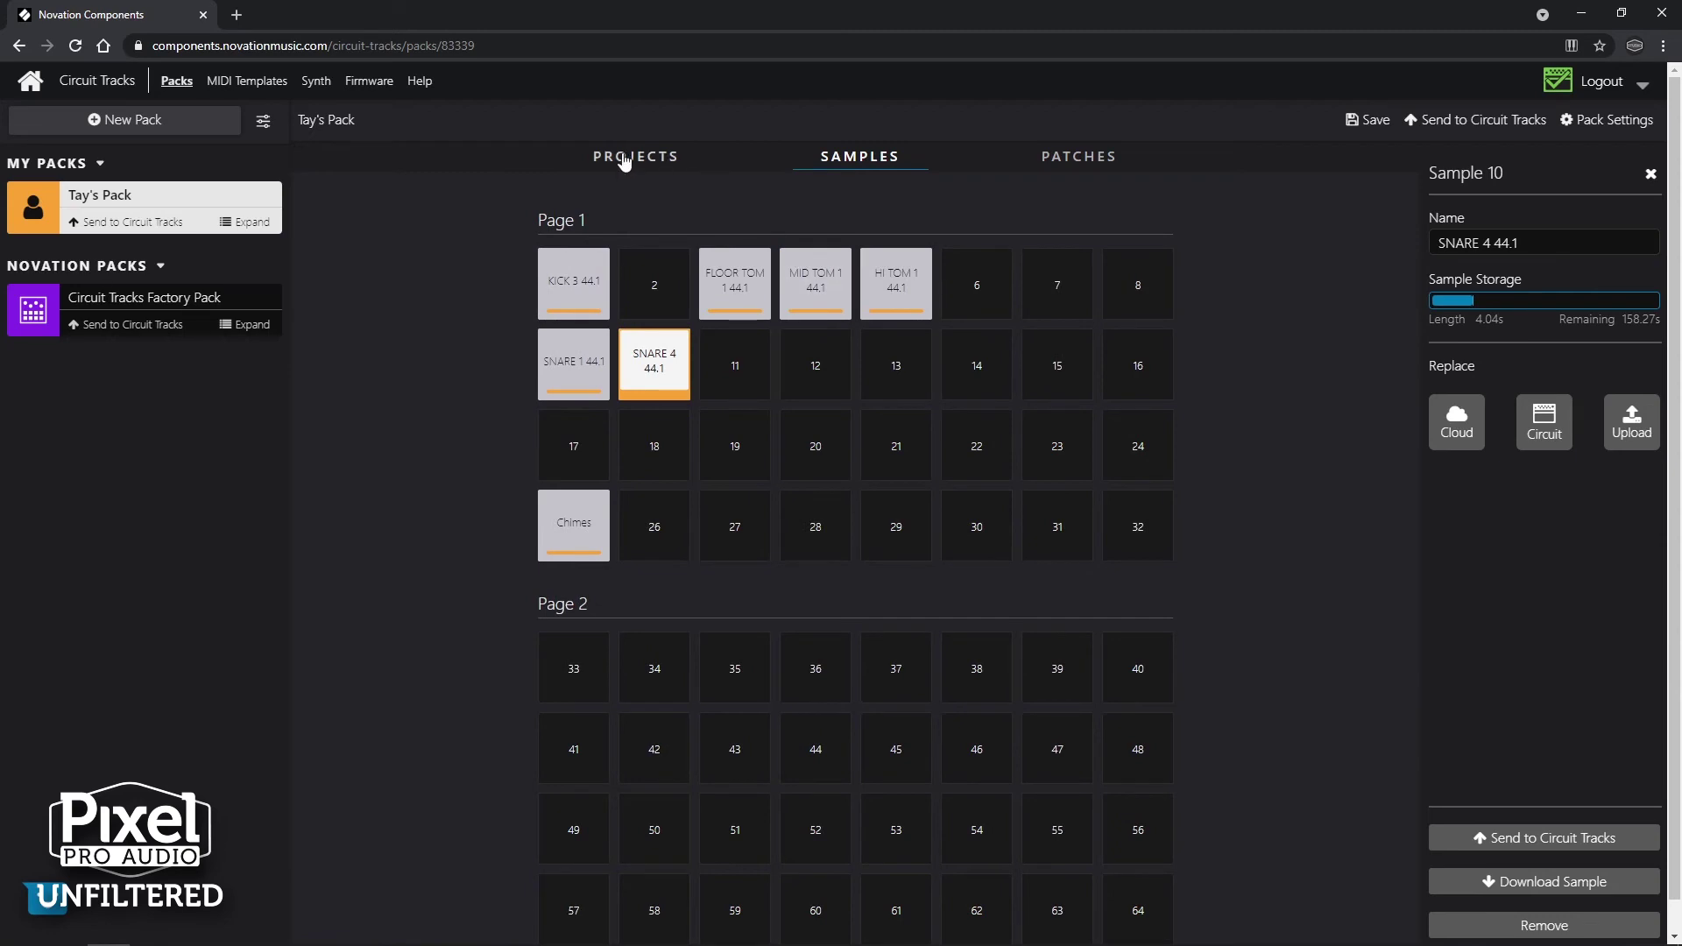
pyautogui.click(622, 160)
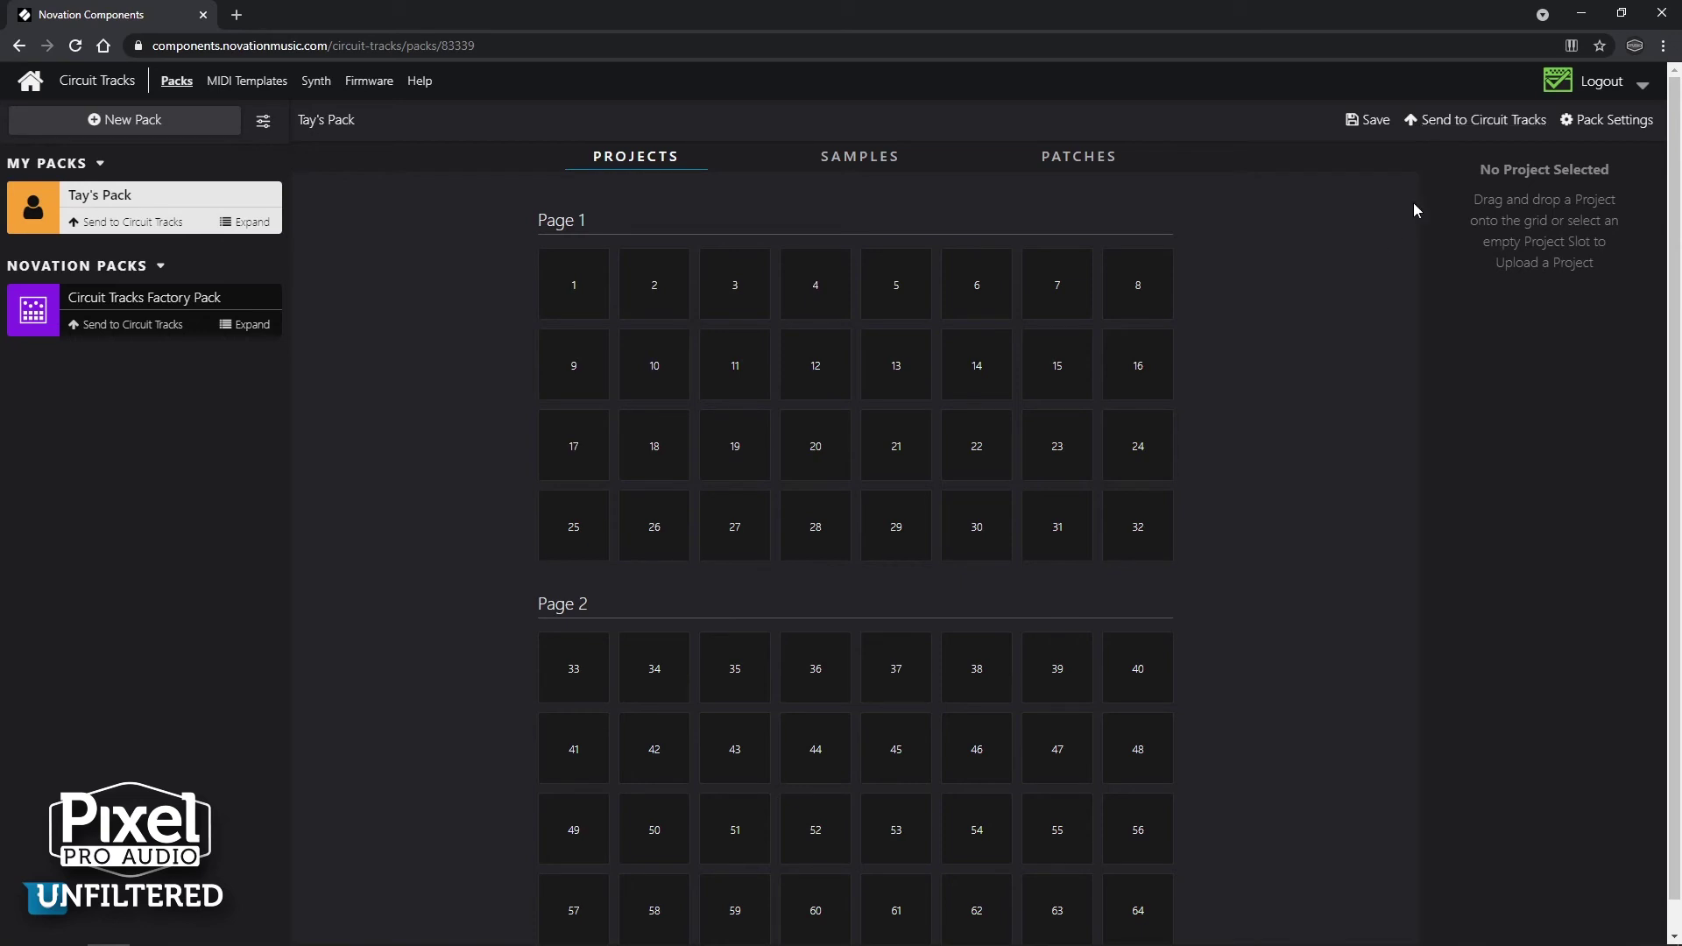
# Open the Send to Circuit Tracks dropdown listing Pack, Projects, Samples and Patches.
pyautogui.click(1468, 132)
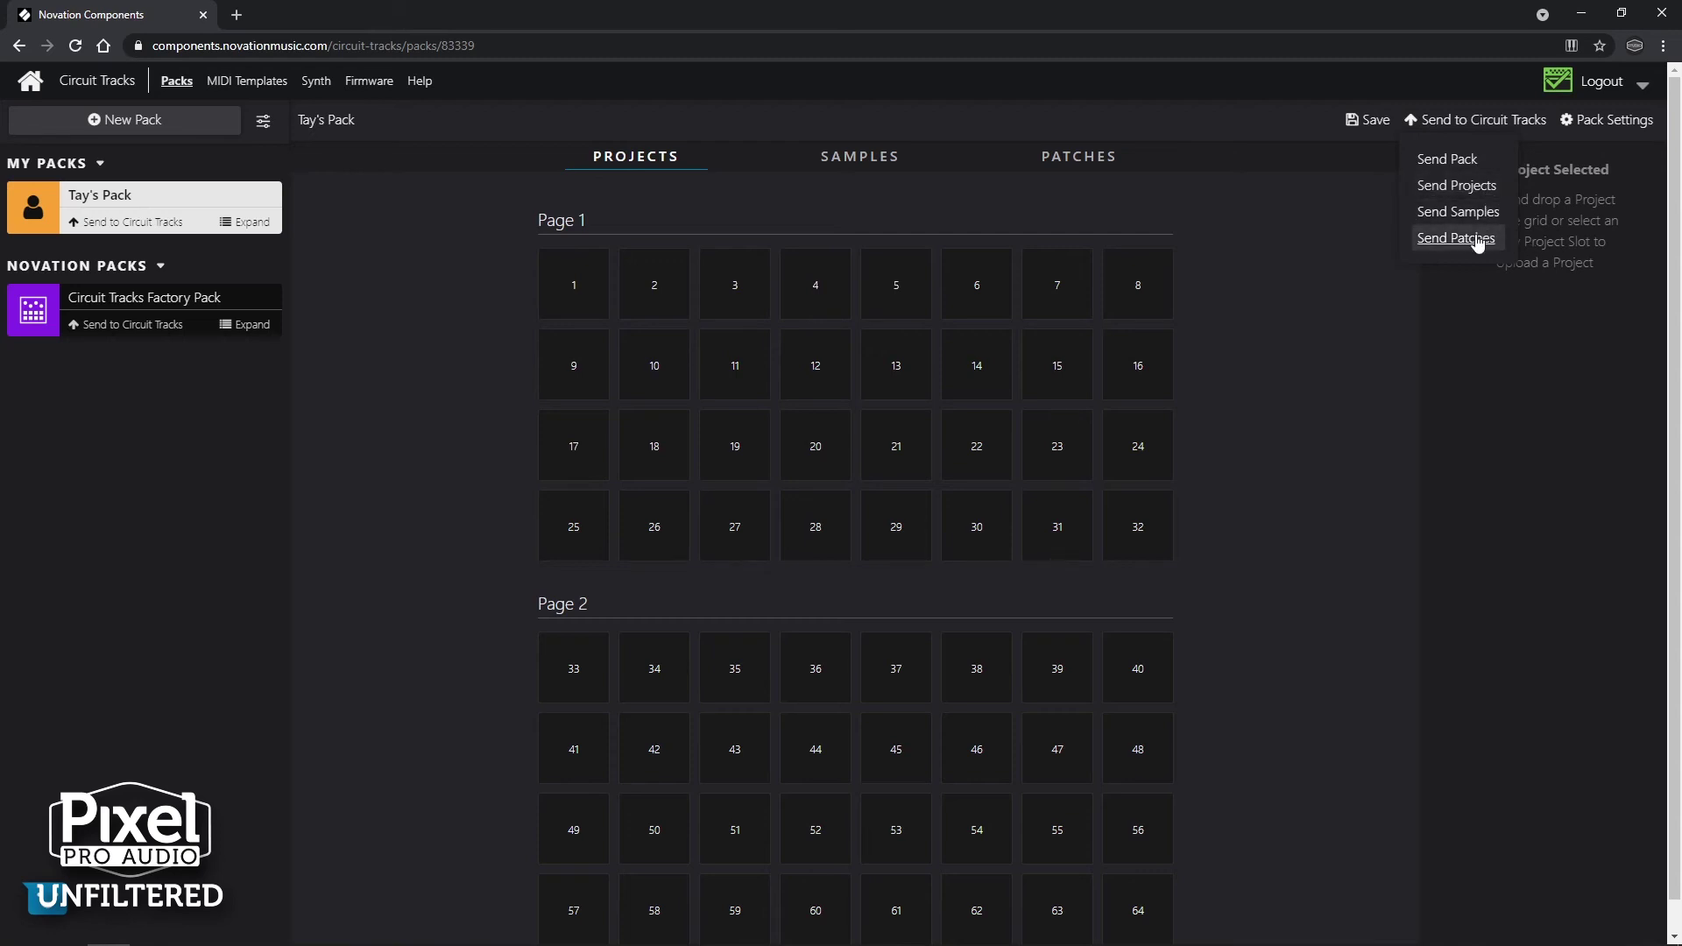
# Choose Send Pack and pick the existing Tay's Pack slot on Circuit Tracks to overwrite.
pyautogui.click(1443, 161)
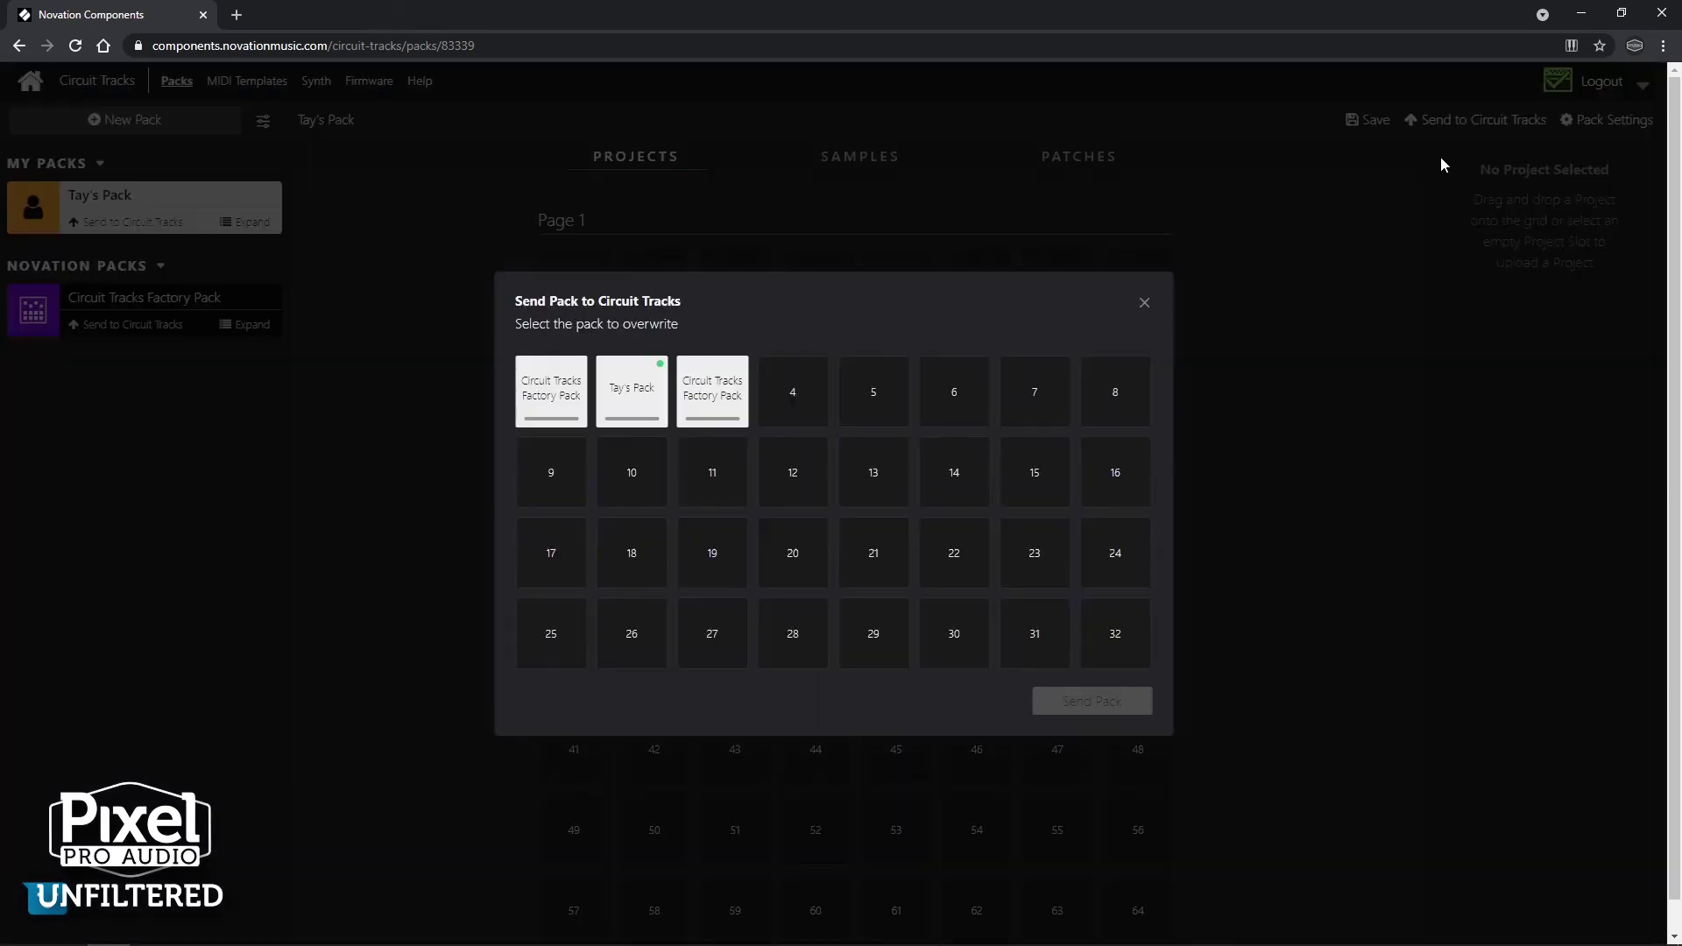
pyautogui.click(629, 393)
# Confirm Send Pack to start transferring Tay's Pack into the Circuit Tracks slot.
pyautogui.click(1111, 701)
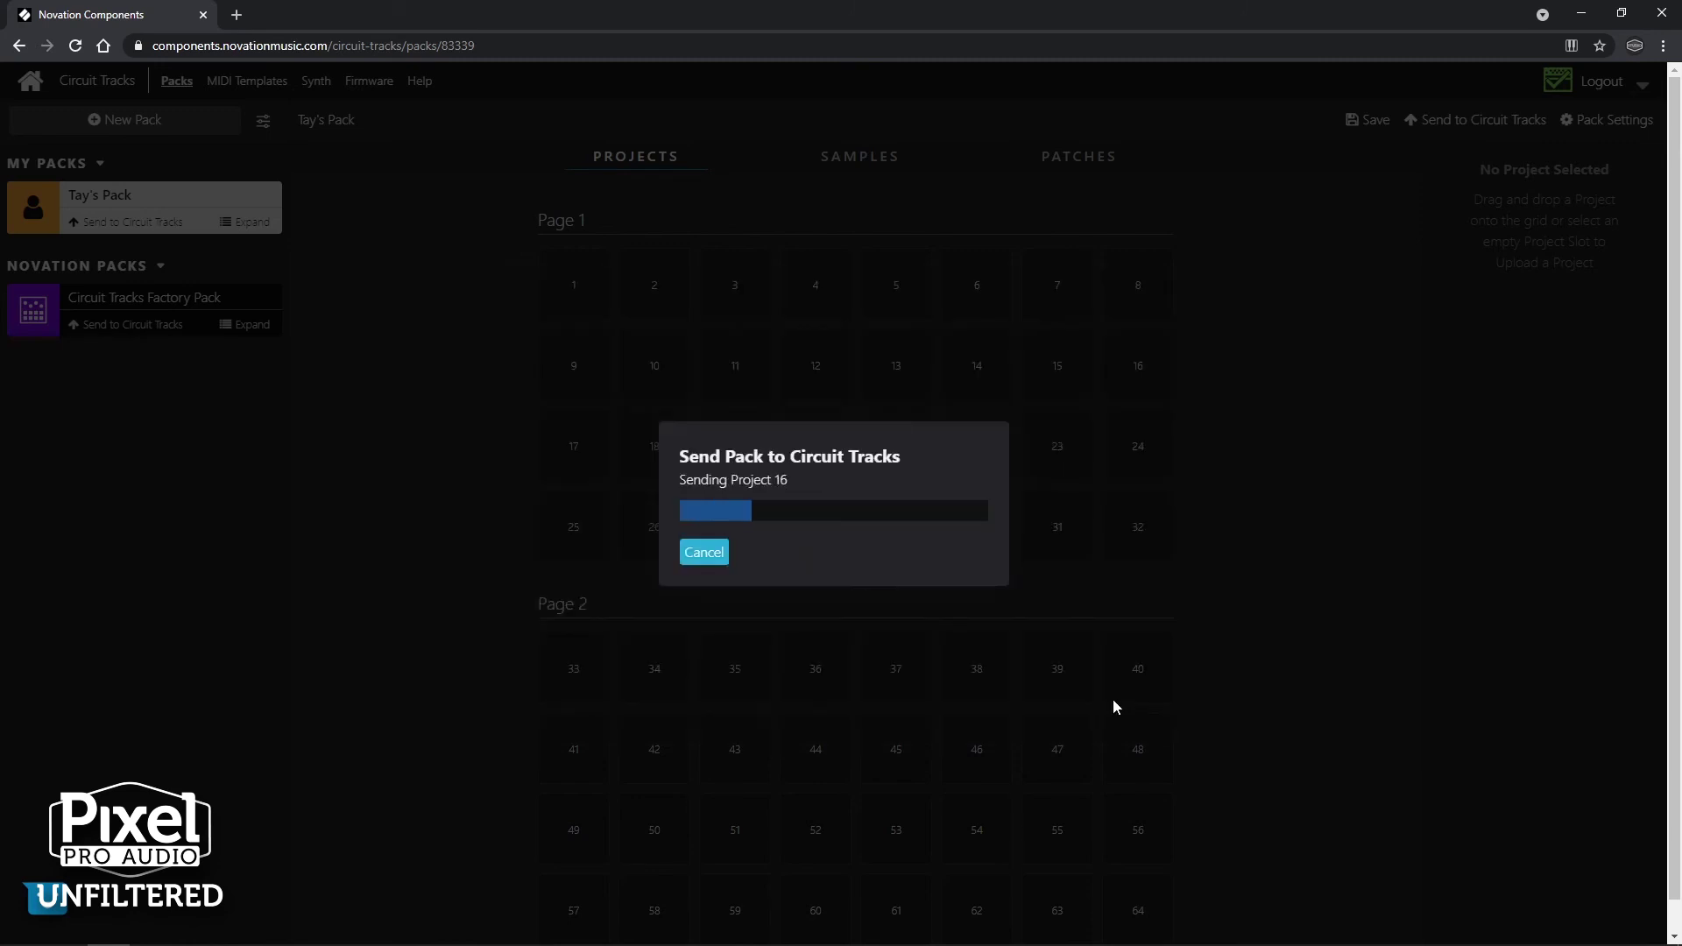